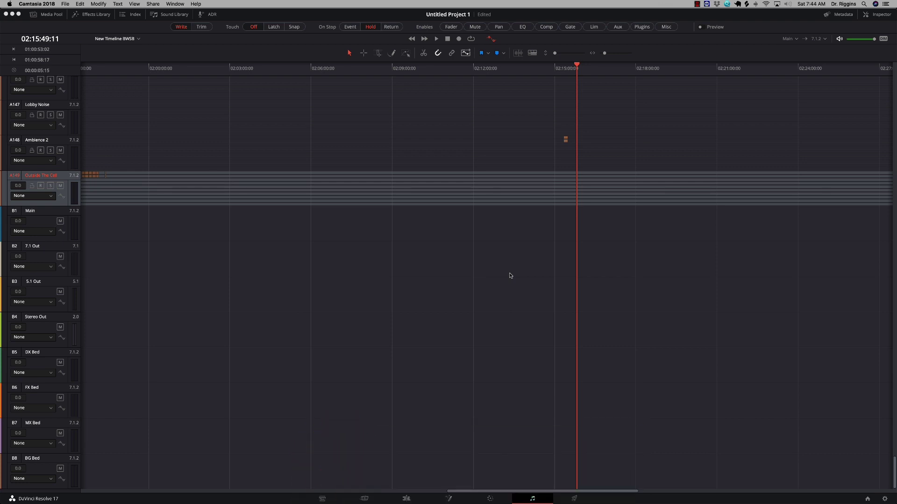
# Review the project's Fairlight settings, including the immersive audio options, and close them without changes
pyautogui.click(883, 499)
pyautogui.click(883, 499)
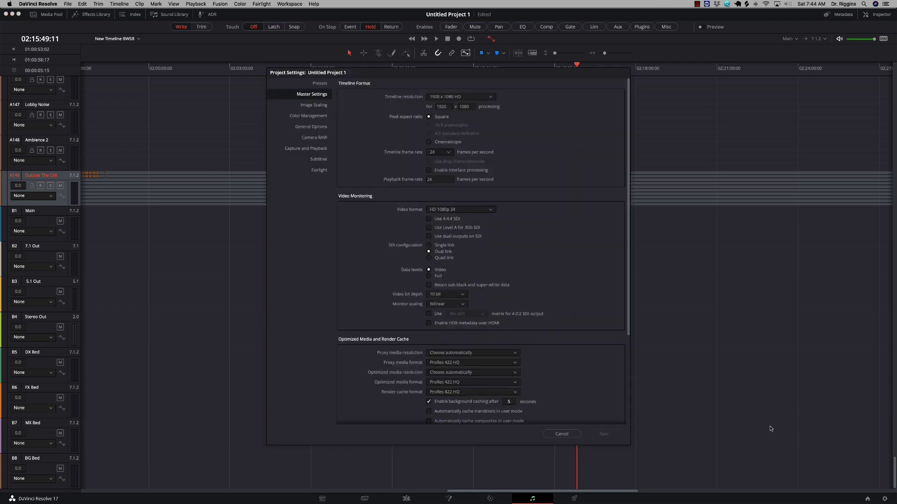
pyautogui.click(321, 170)
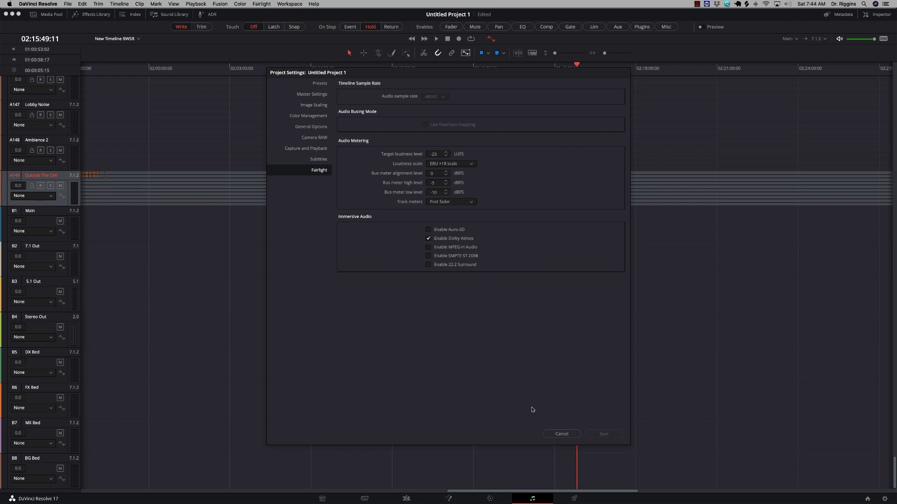
pyautogui.click(561, 435)
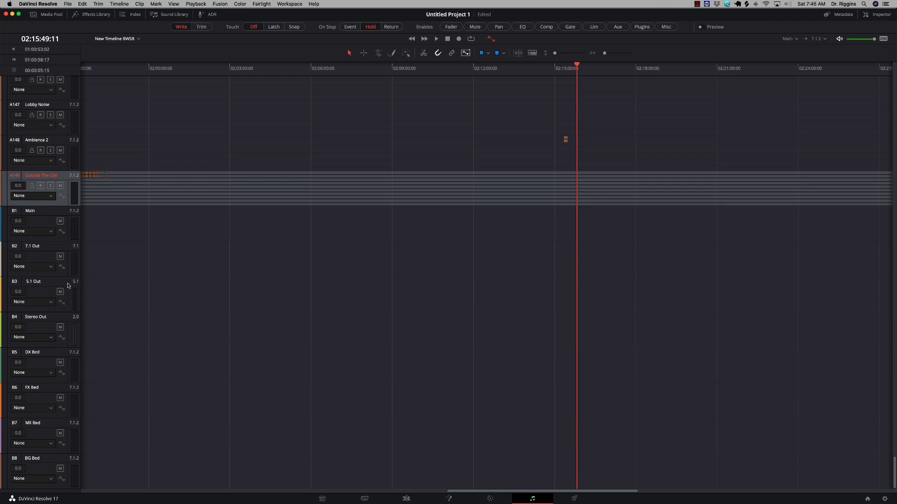
# Review the speaker setup in the Video and Audio I/O preferences, including the monitor sets and Front L output choices
pyautogui.click(53, 5)
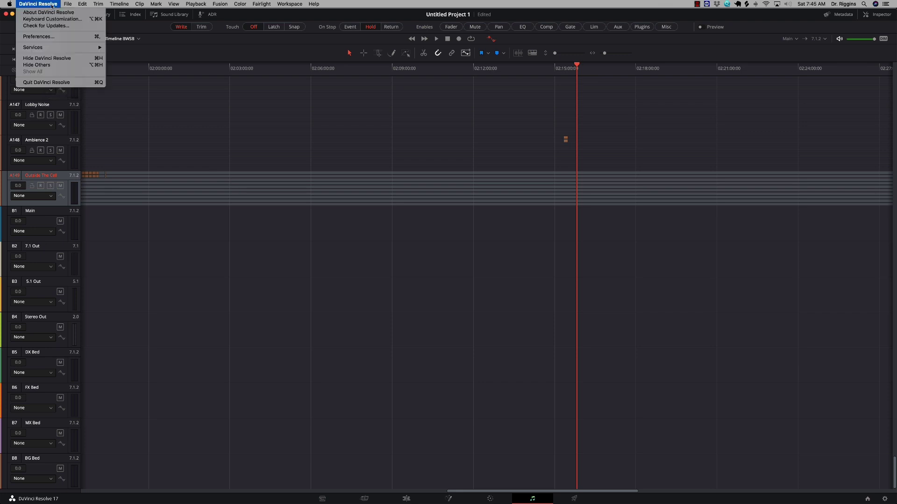
pyautogui.click(50, 37)
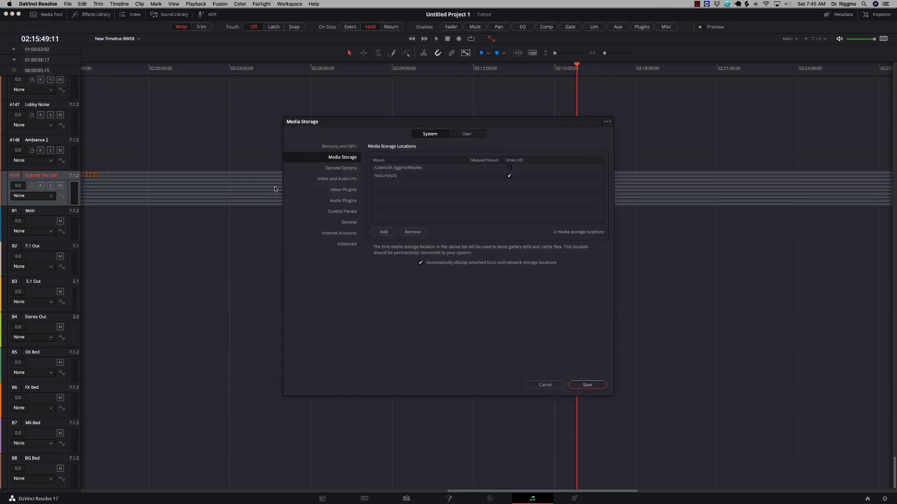
pyautogui.click(335, 181)
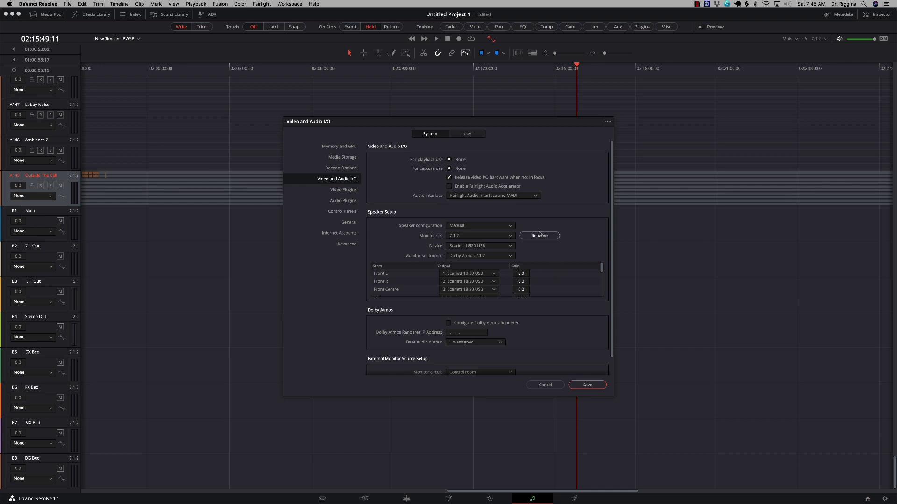
pyautogui.click(511, 237)
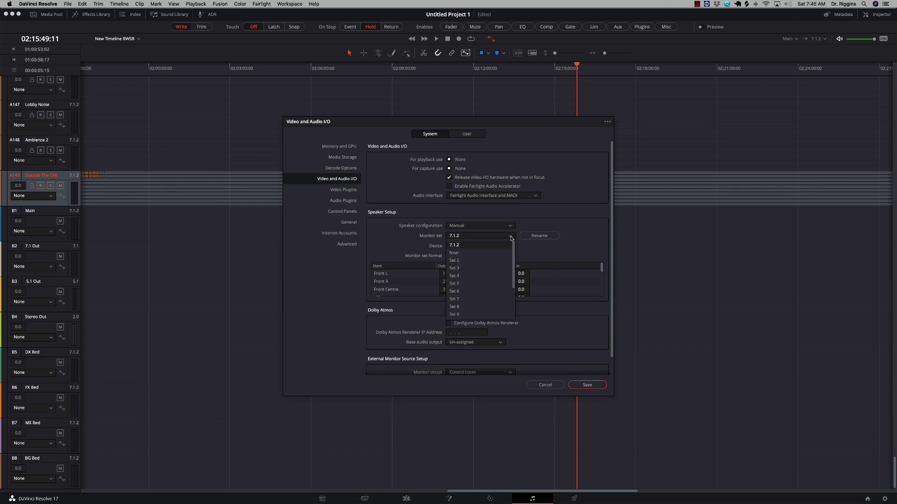
pyautogui.click(511, 238)
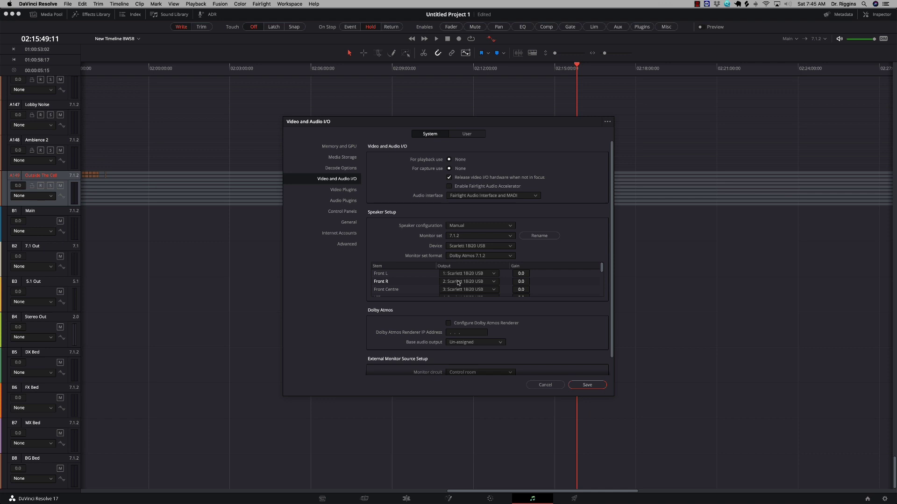
pyautogui.click(493, 275)
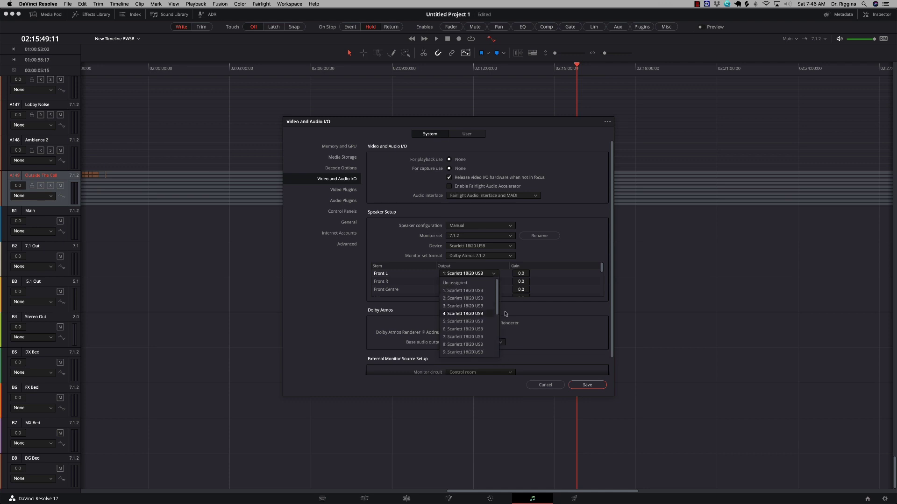
pyautogui.click(488, 273)
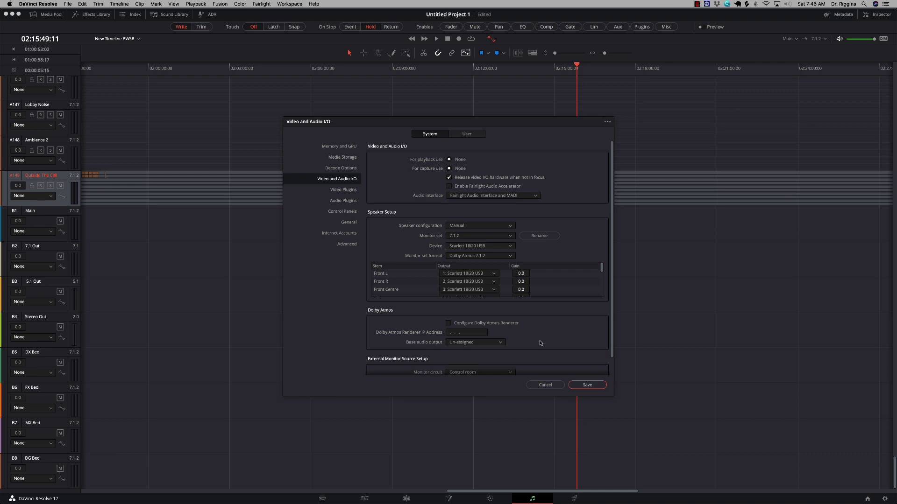
# Check the Dolby Atmos section and the available monitor circuits, and close the preferences without changes
pyautogui.scroll(-1, 540, 344)
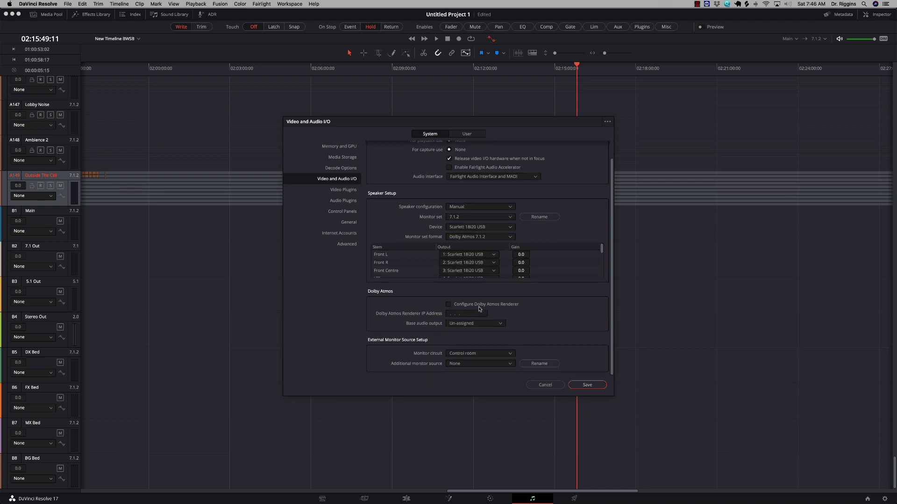
pyautogui.click(510, 354)
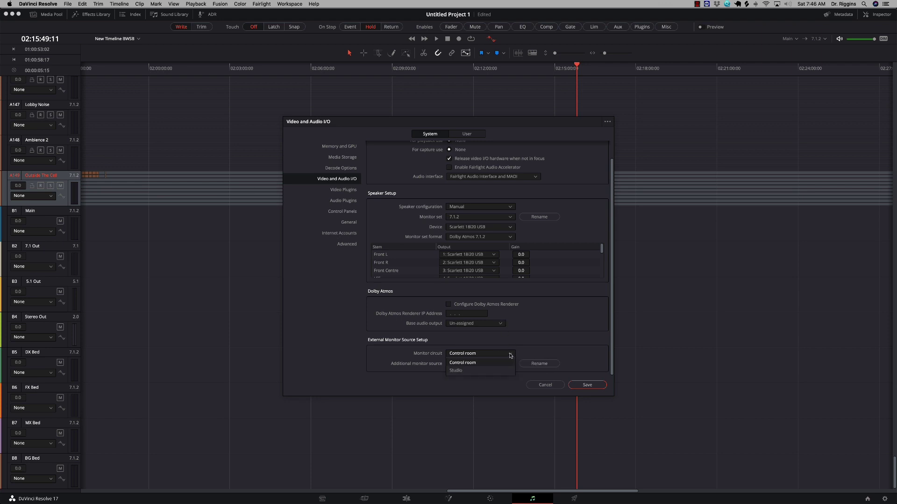
pyautogui.click(510, 355)
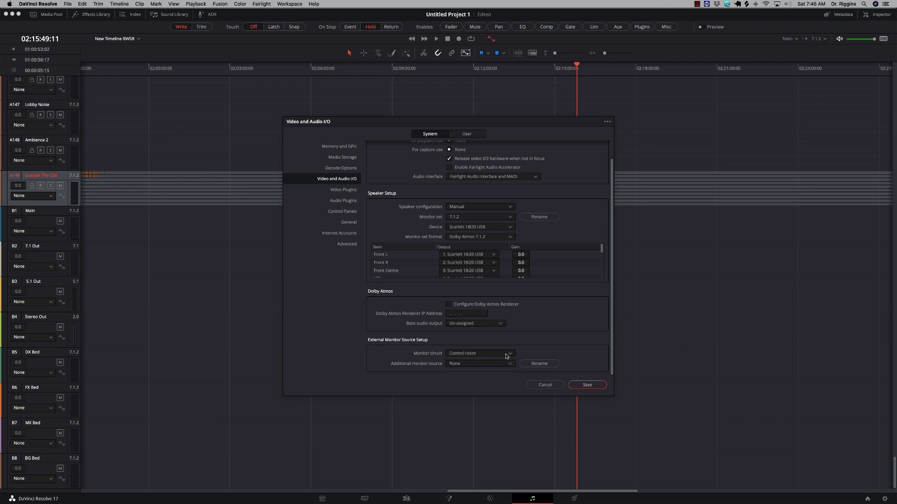
pyautogui.click(545, 386)
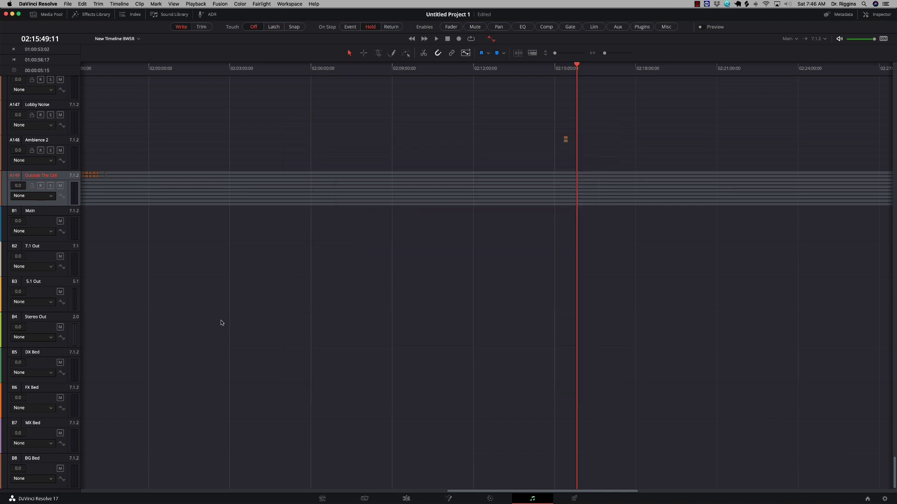
# Add one stereo audio track below the Outside The Cell track
pyautogui.rightClick(43, 177)
pyautogui.moveTo(81, 186)
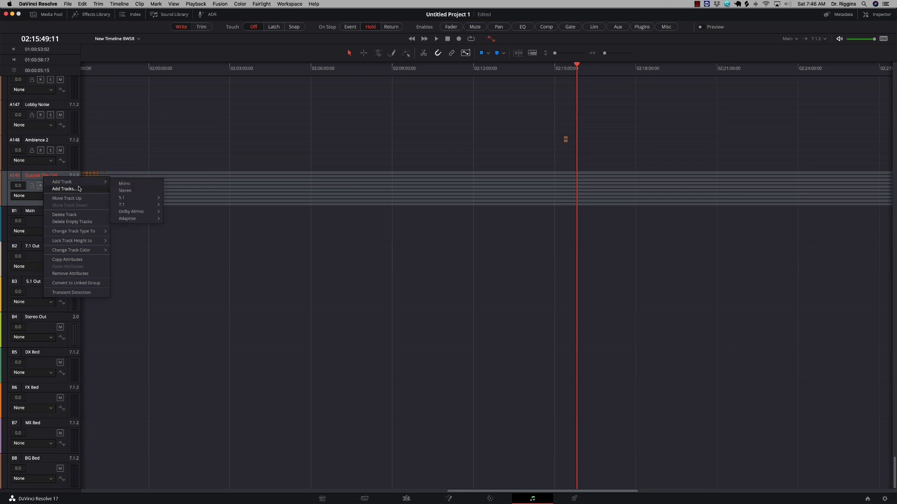
pyautogui.click(80, 190)
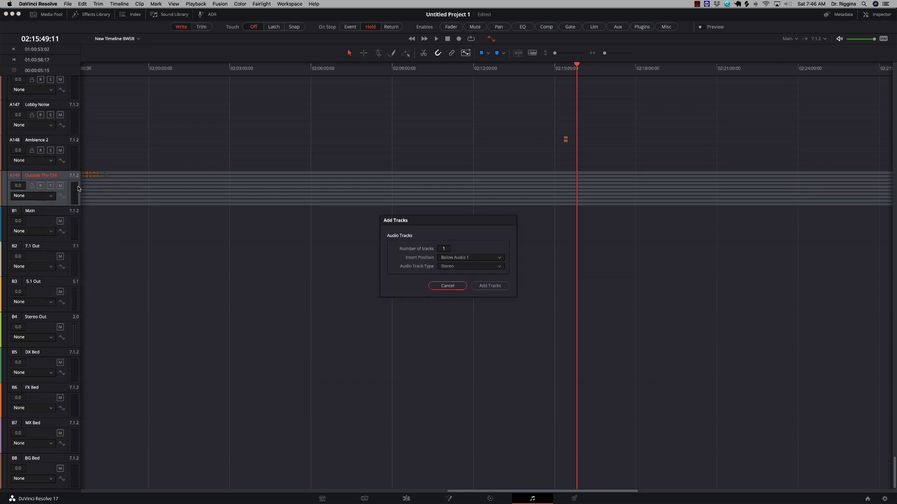
pyautogui.click(500, 258)
pyautogui.scroll(-10, 507, 290)
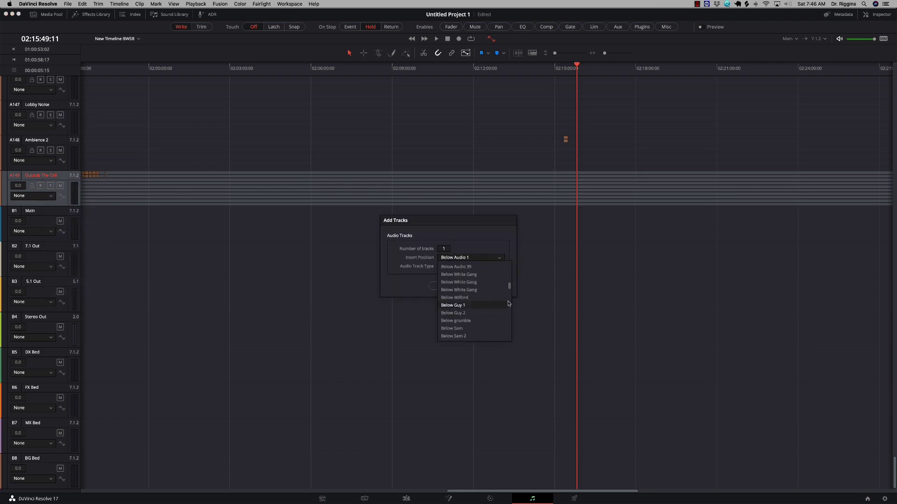
pyautogui.moveTo(508, 285); pyautogui.dragTo(514, 343)
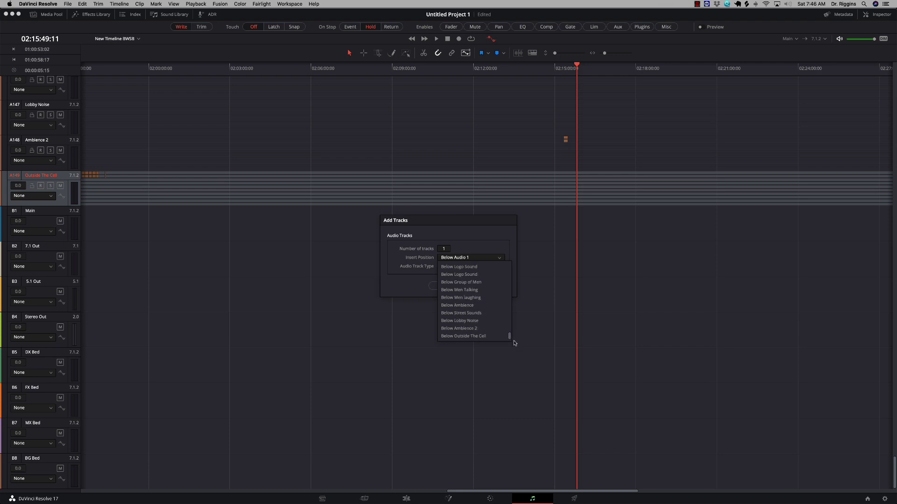
pyautogui.click(477, 336)
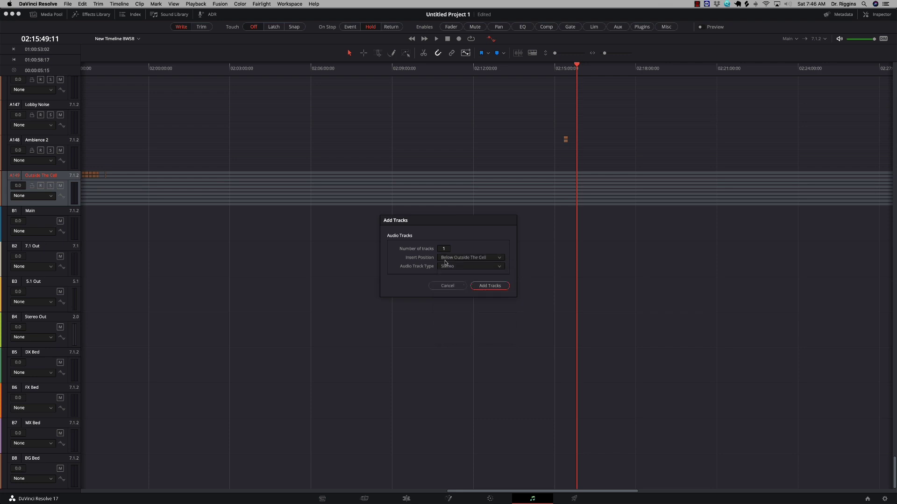
pyautogui.click(490, 266)
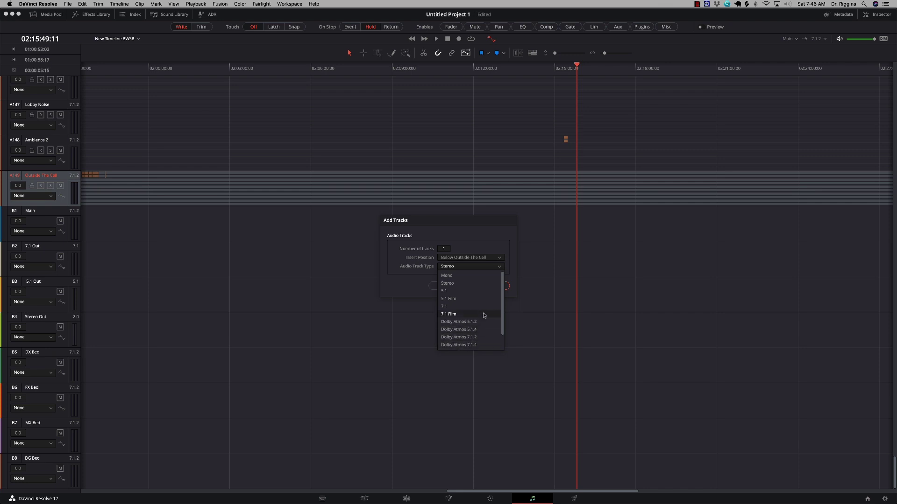
pyautogui.click(513, 278)
pyautogui.click(493, 287)
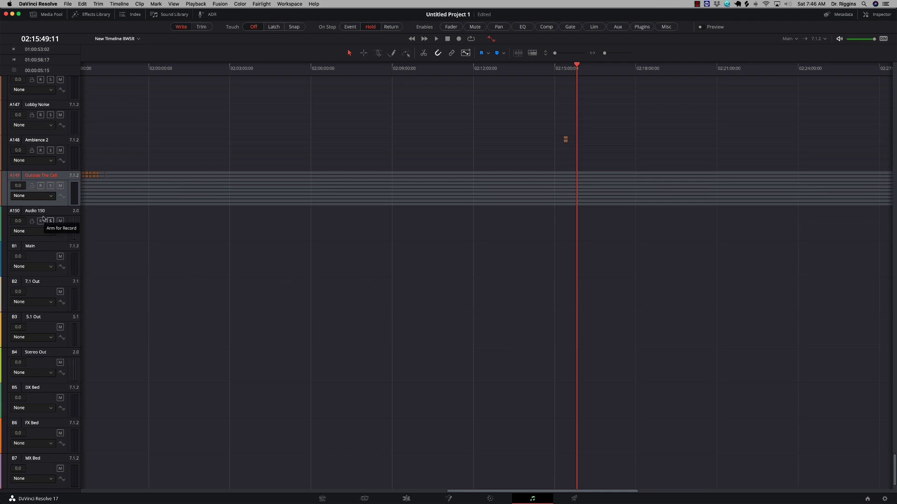
# Change the new stereo track's type to Dolby Atmos 7.1.2
pyautogui.click(66, 229)
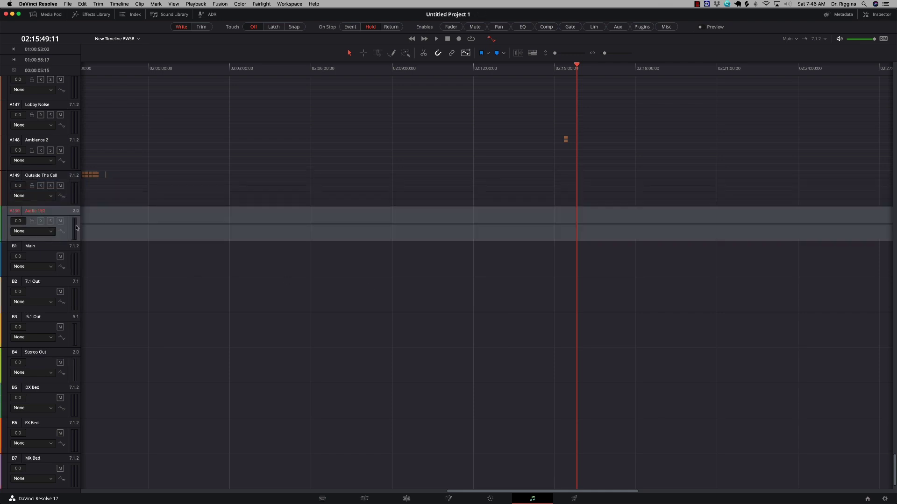
pyautogui.rightClick(62, 212)
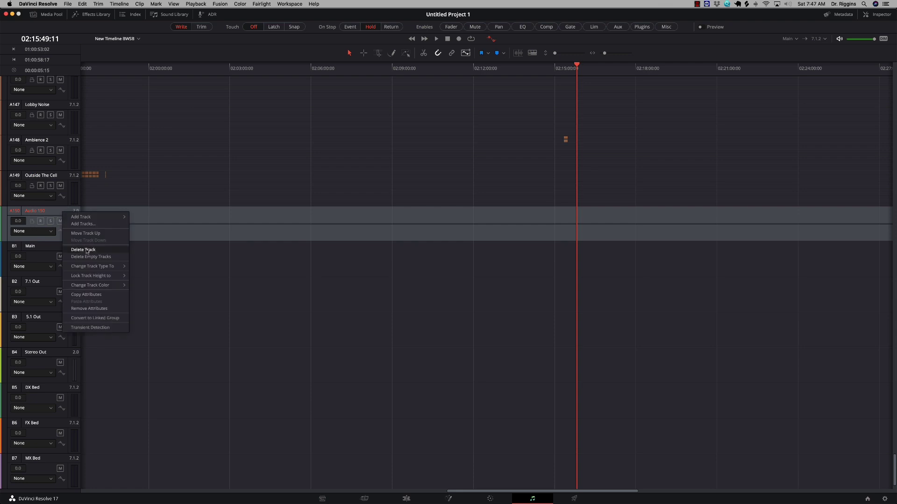
pyautogui.moveTo(103, 268)
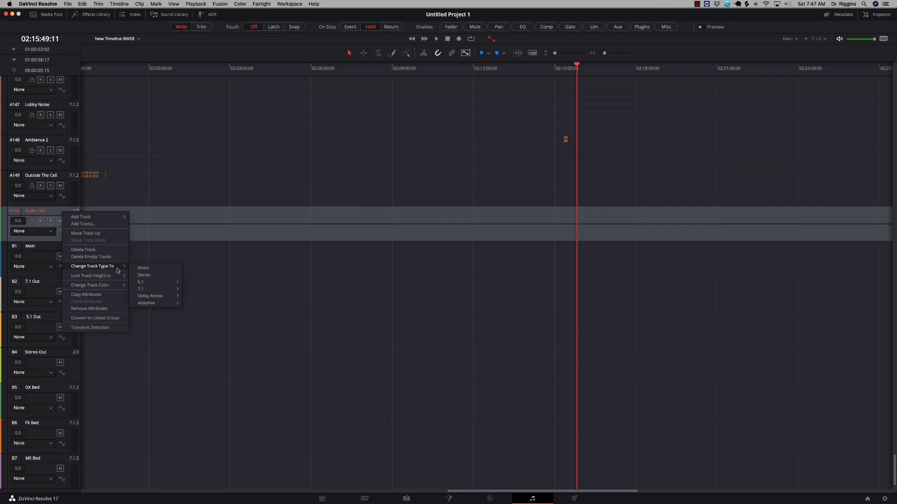
pyautogui.moveTo(159, 296)
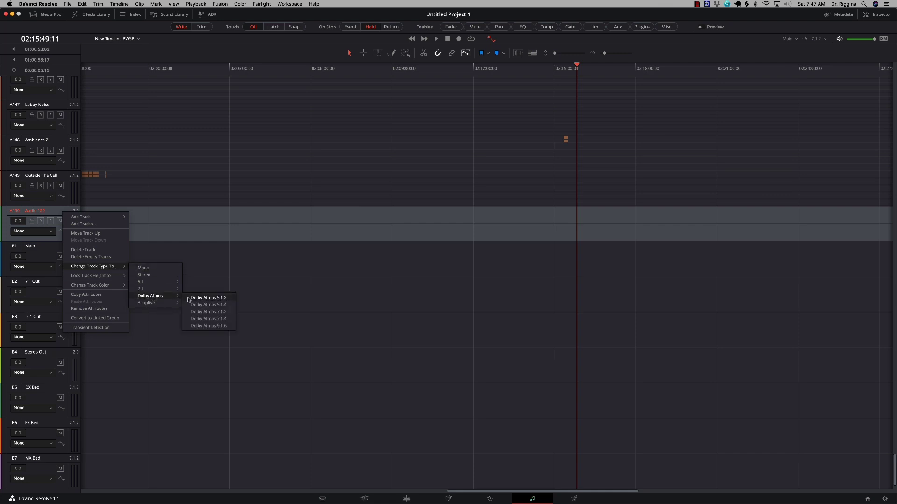
pyautogui.click(221, 312)
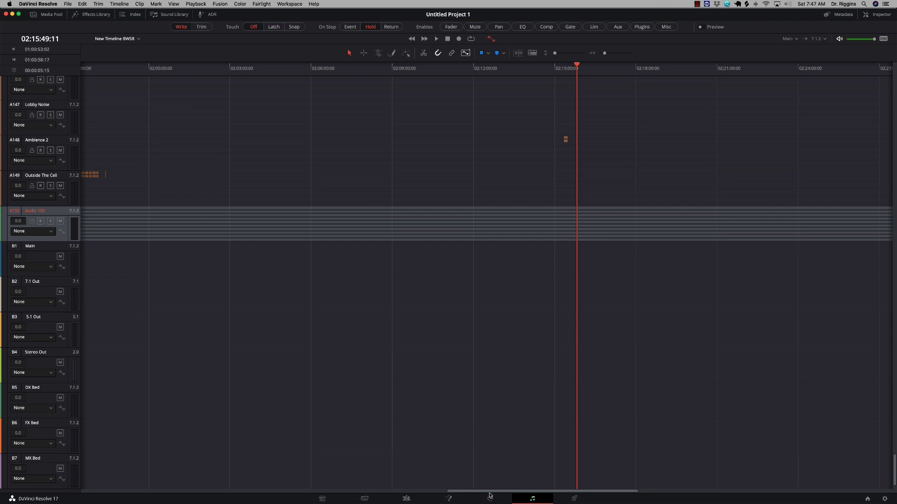
# Open the clip attributes of the Ambience 2 clip just after 01:48:00:00
pyautogui.moveTo(489, 493); pyautogui.dragTo(404, 479)
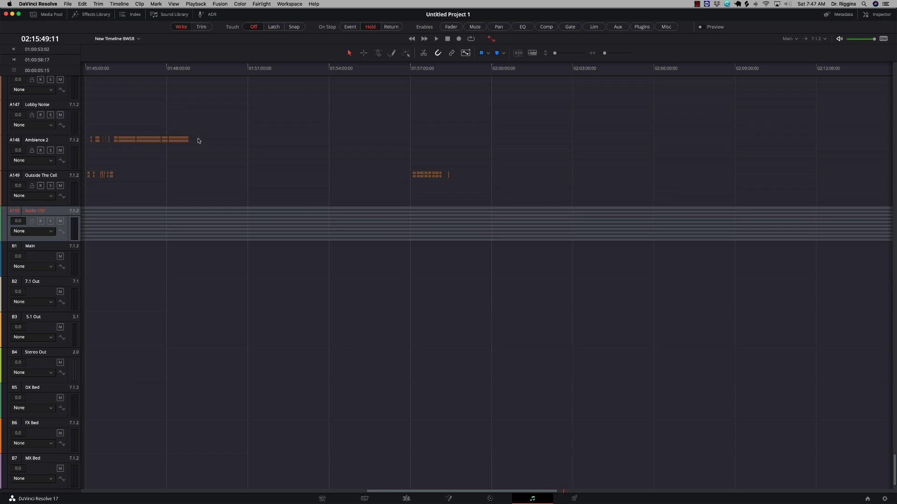
pyautogui.click(94, 132)
pyautogui.hscroll(-10, 94, 133)
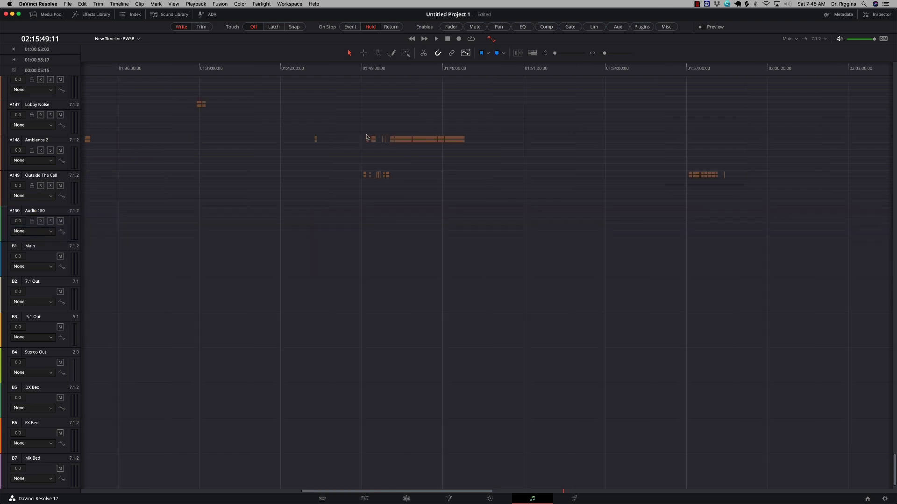
pyautogui.click(458, 140)
pyautogui.rightClick(457, 141)
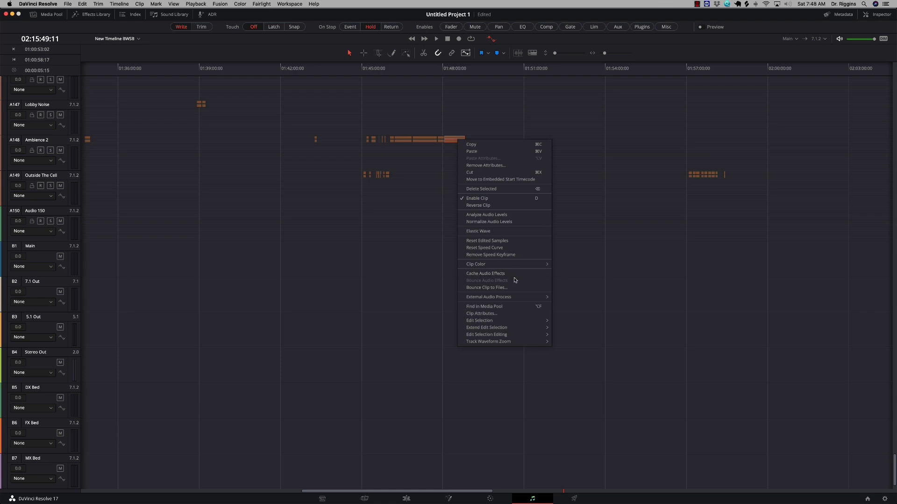
pyautogui.click(513, 314)
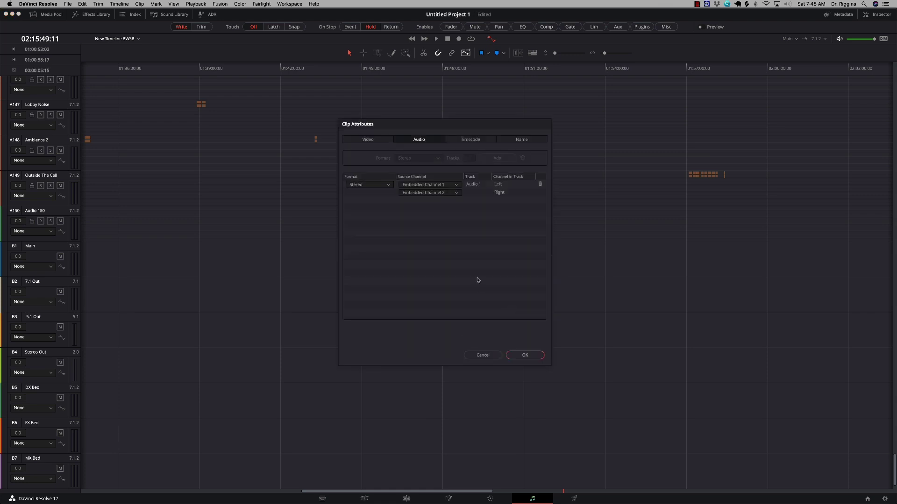
# Try the Dolby Atmos 7.1.2 format for the clip, check the Left Surround Rear source channel choices, and discard the change
pyautogui.click(384, 188)
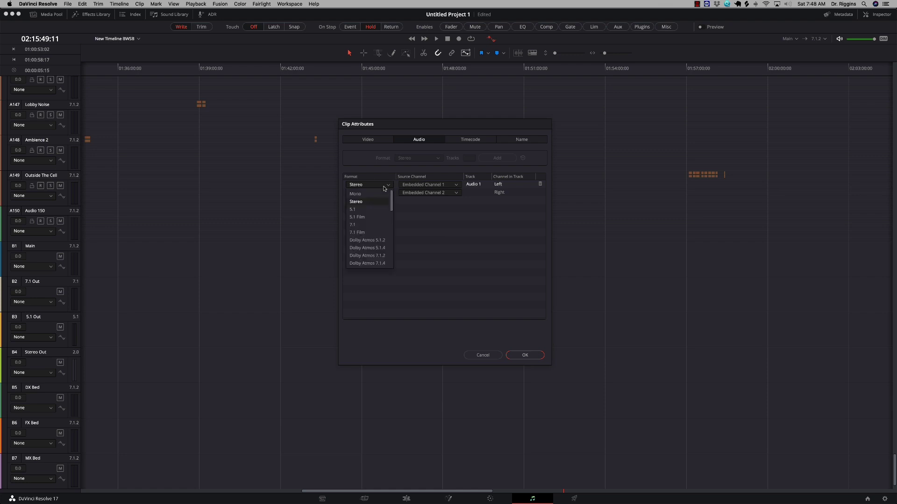
pyautogui.click(384, 256)
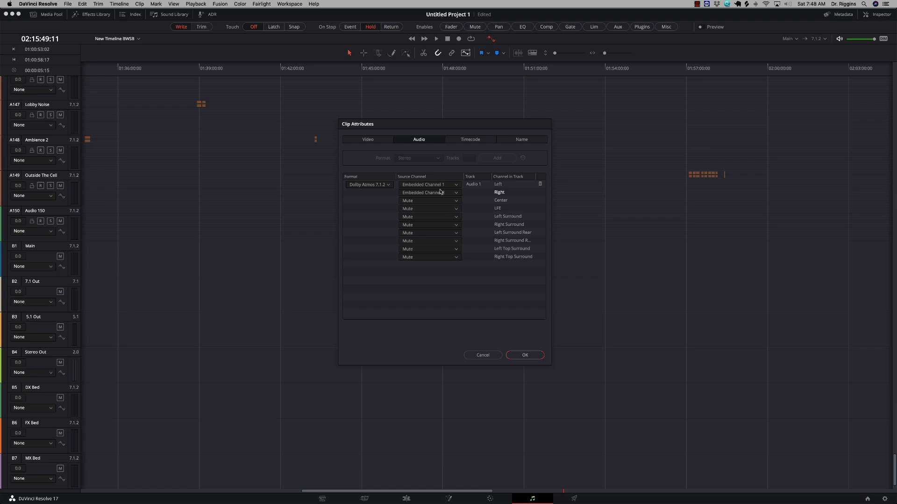
pyautogui.click(456, 234)
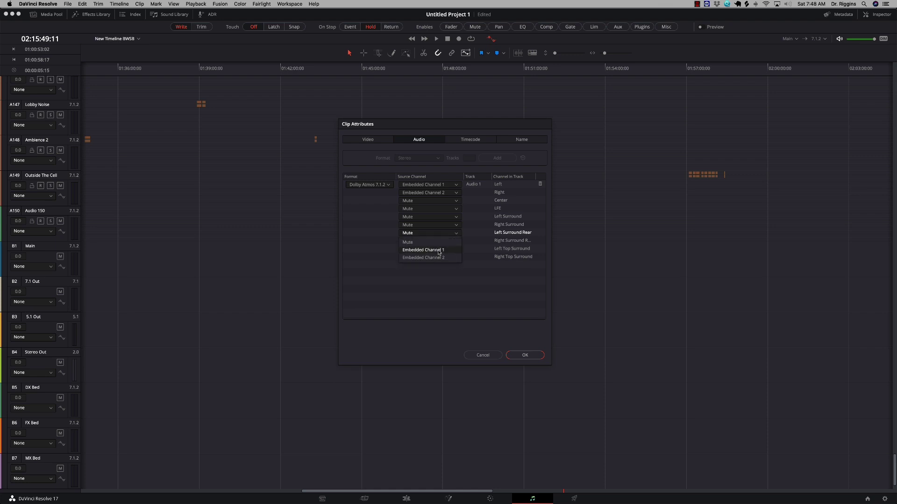
pyautogui.click(473, 234)
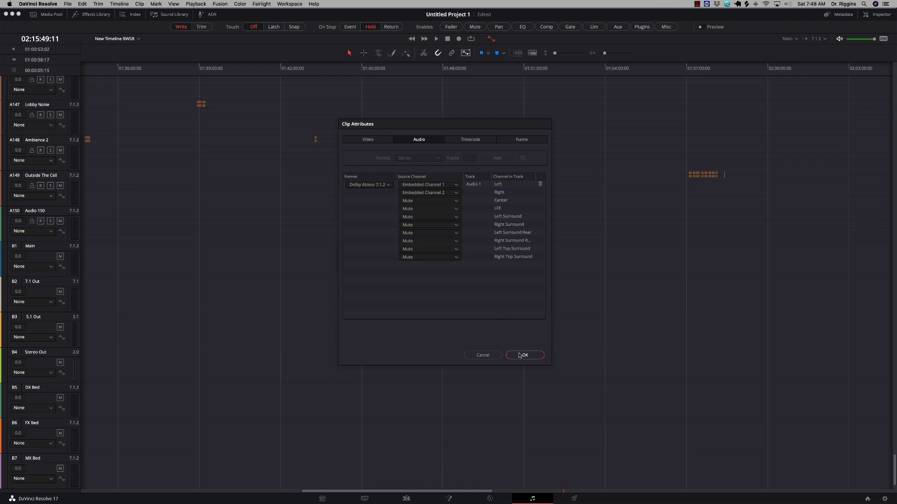
pyautogui.click(488, 357)
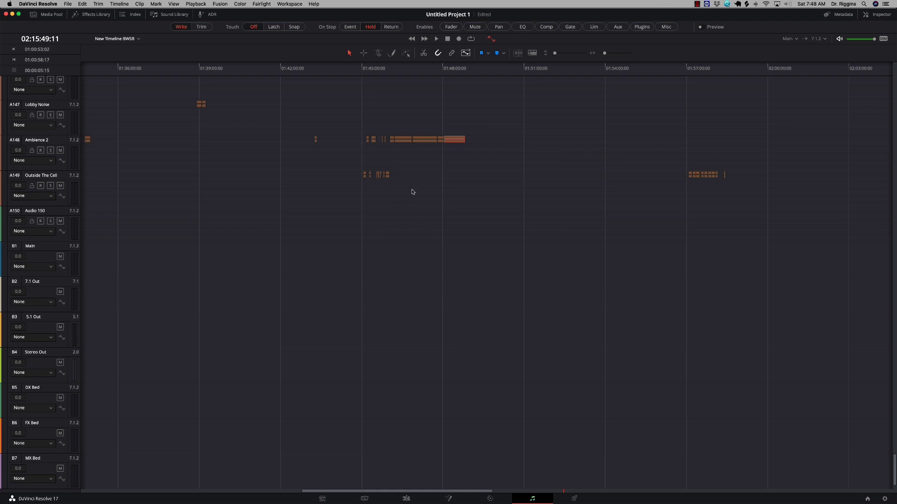
# Examine the track formats from the Ambience and Logo Sound tracks up to the gunshot, door and kitchen effects tracks
pyautogui.scroll(4, 447, 193)
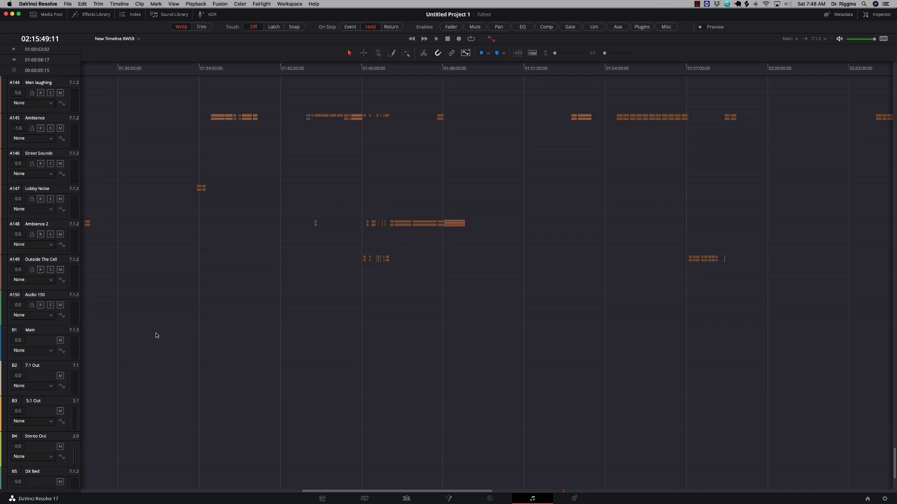
pyautogui.scroll(20, 170, 315)
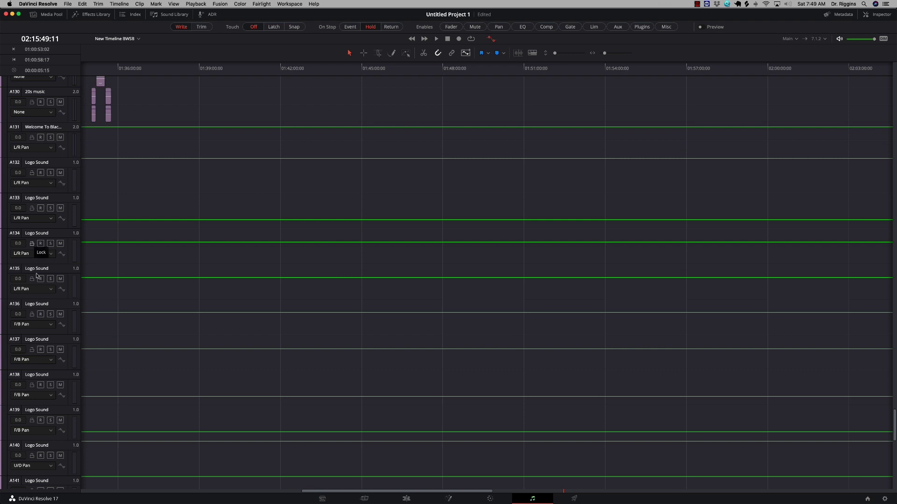
pyautogui.scroll(-5, 99, 313)
pyautogui.scroll(-6, 99, 312)
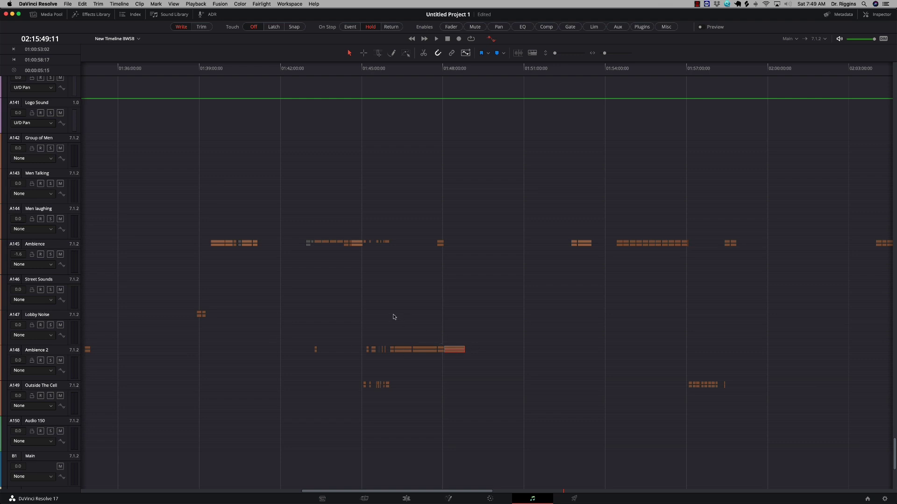
pyautogui.scroll(15, 393, 317)
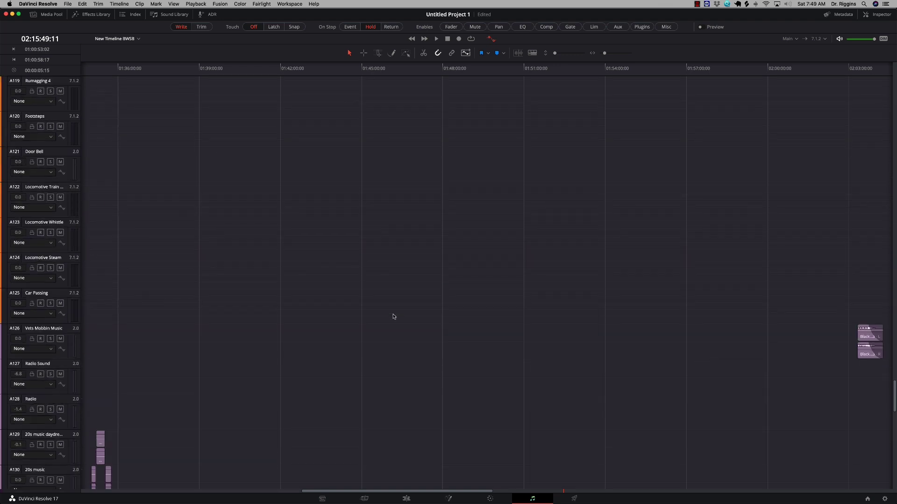
pyautogui.scroll(20, 393, 316)
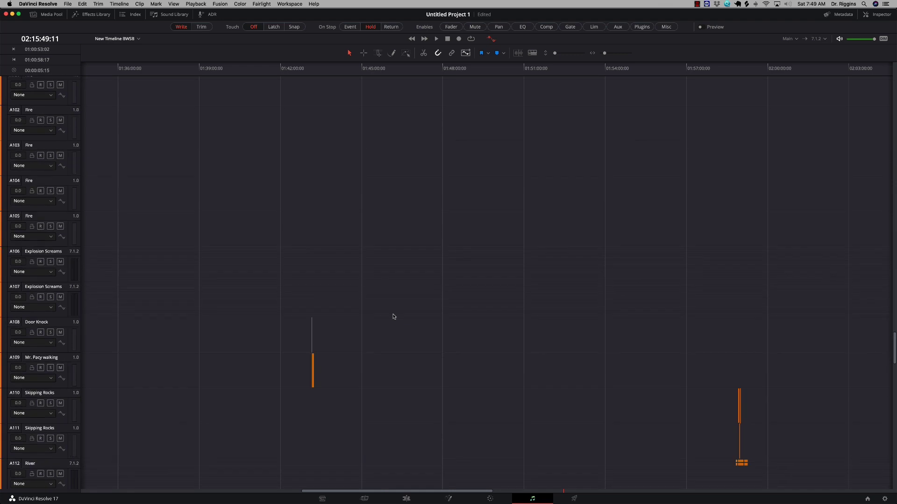
pyautogui.scroll(20, 393, 317)
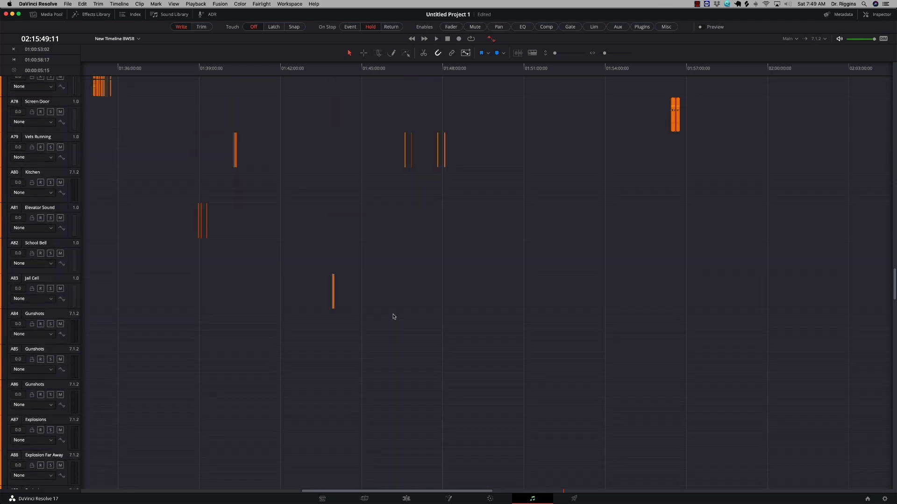
pyautogui.scroll(3, 393, 317)
pyautogui.scroll(9, 394, 317)
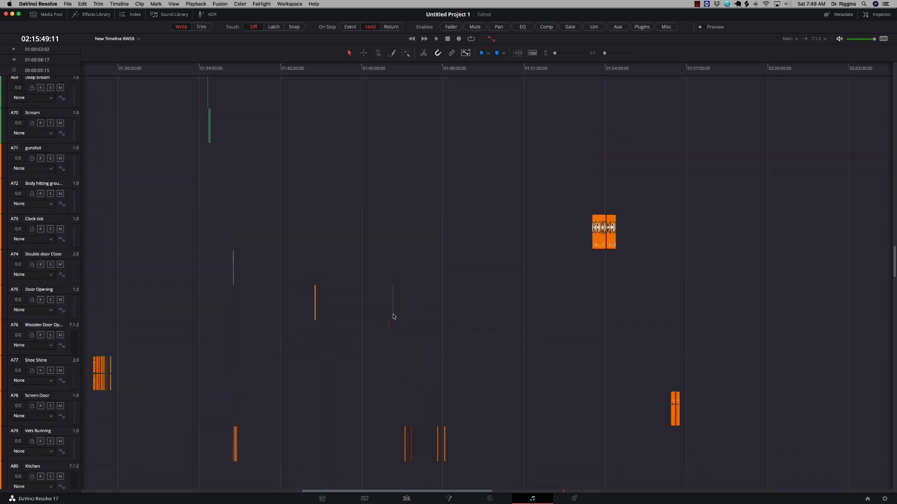
pyautogui.scroll(-5, 393, 317)
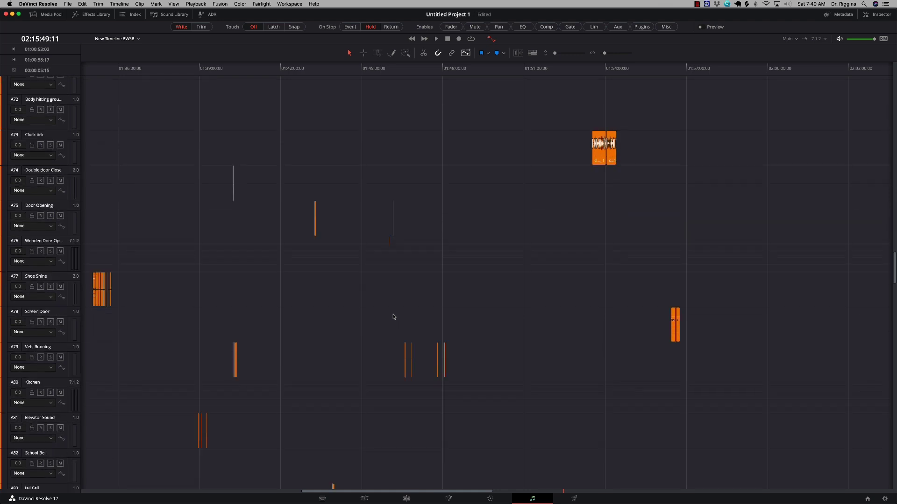
pyautogui.scroll(-8, 393, 317)
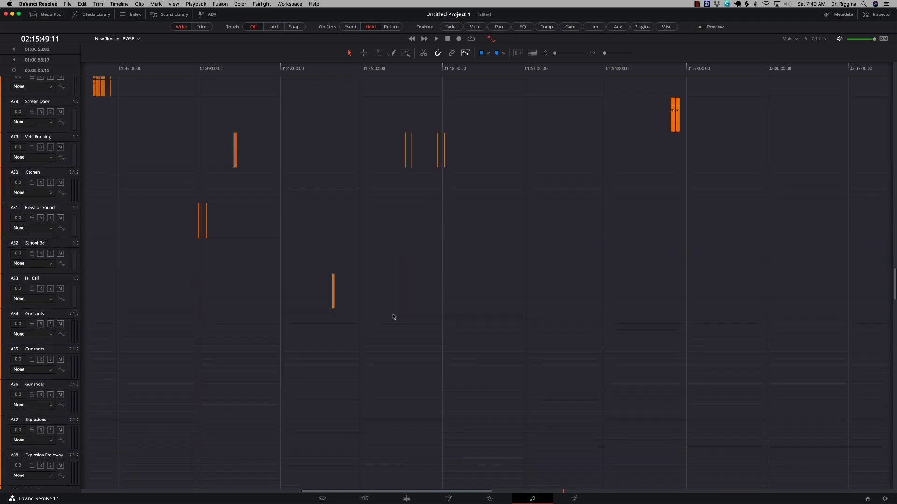
pyautogui.scroll(18, 393, 316)
pyautogui.scroll(-12, 393, 316)
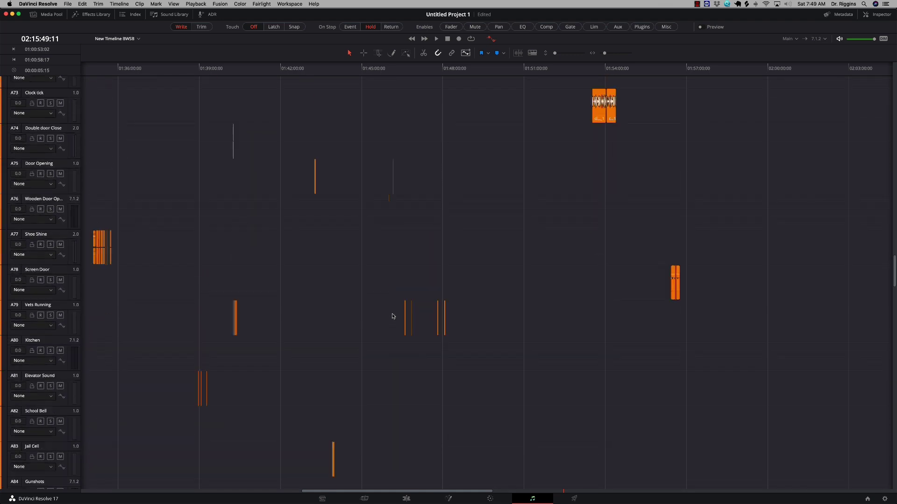
pyautogui.scroll(-5, 392, 317)
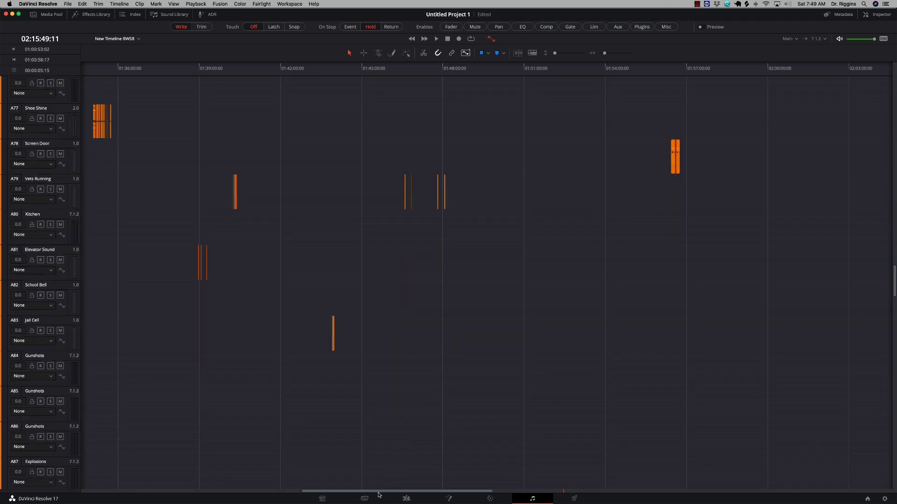
# Convert the 7.1.2 Explosions track A87 to a linked group and save the project
pyautogui.moveTo(378, 495); pyautogui.dragTo(559, 499)
pyautogui.scroll(-5, 518, 477)
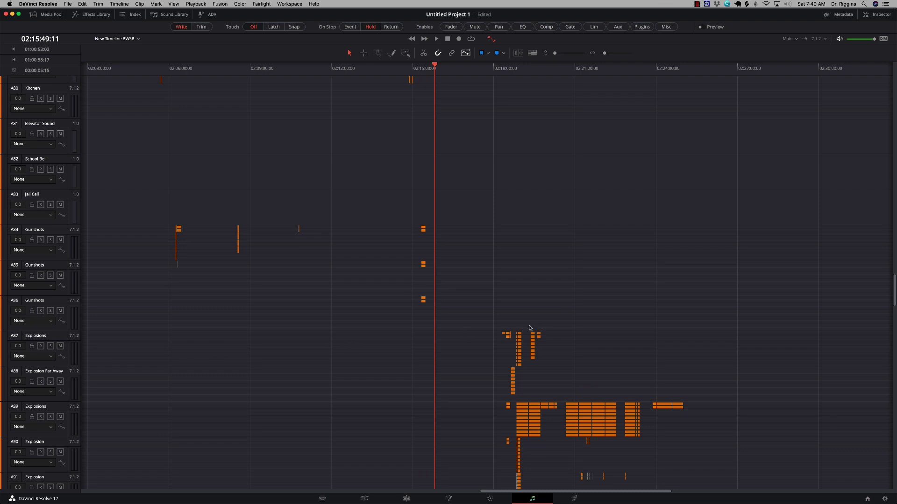
pyautogui.rightClick(57, 340)
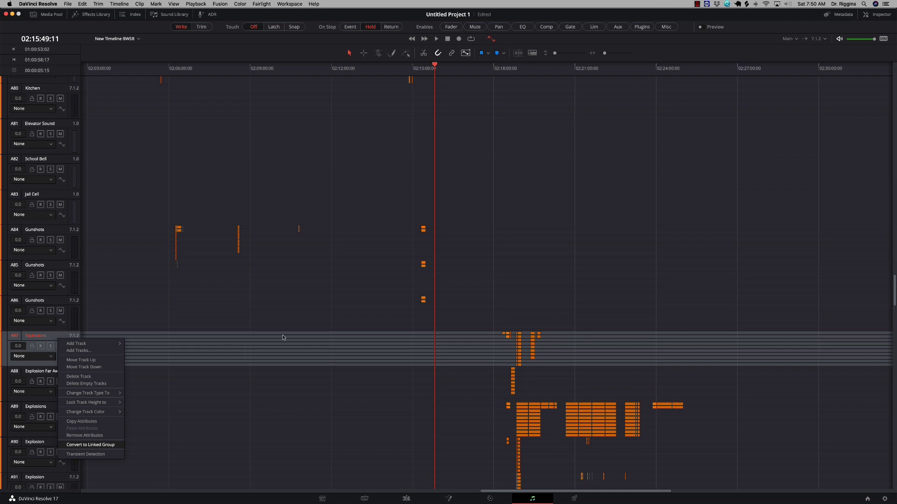
pyautogui.click(565, 333)
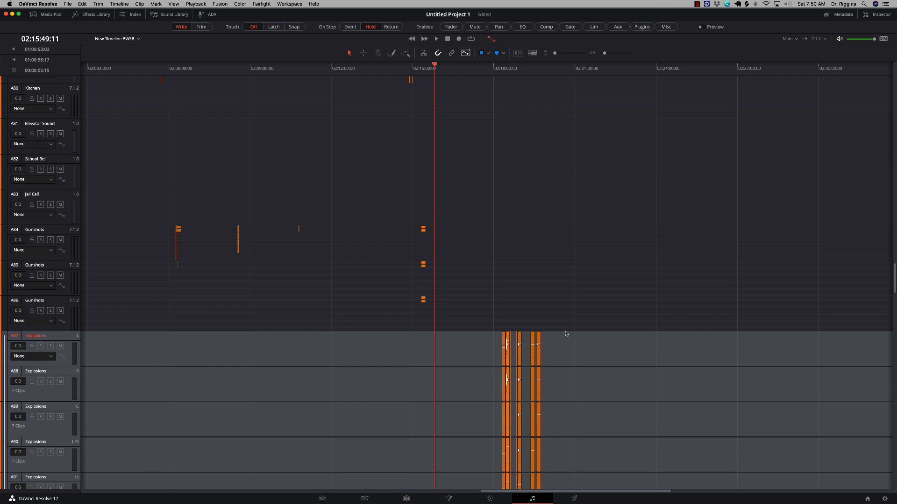
pyautogui.press('super+s')
# Check the channels of the linked Explosions tracks A87 to A96, and unlink the group in the Link Group settings
pyautogui.scroll(-5, 590, 350)
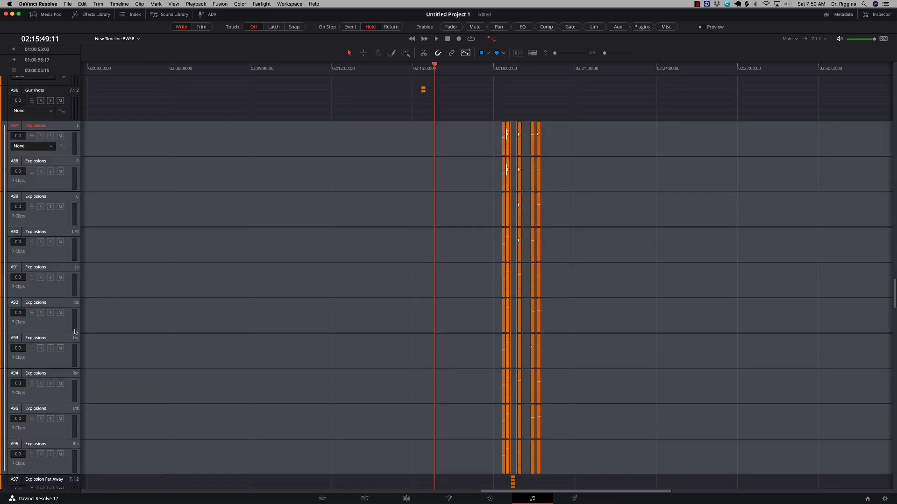
pyautogui.scroll(-3, 74, 332)
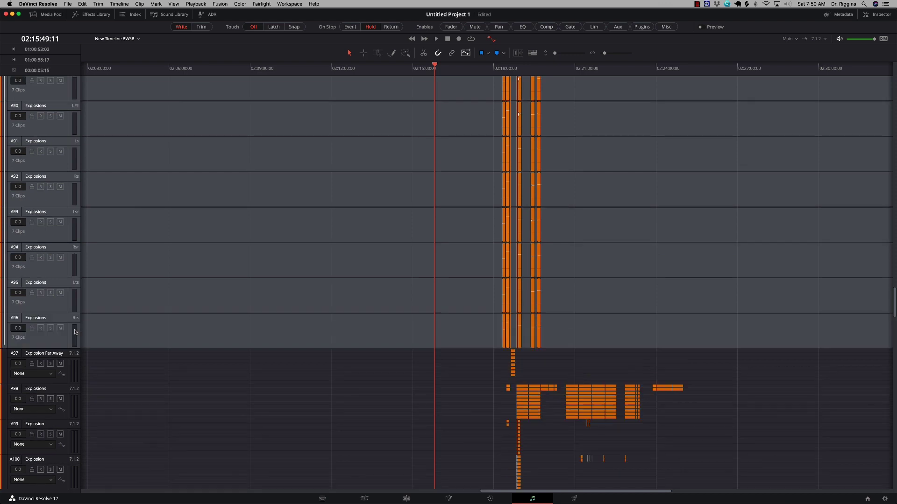
pyautogui.scroll(-1, 74, 332)
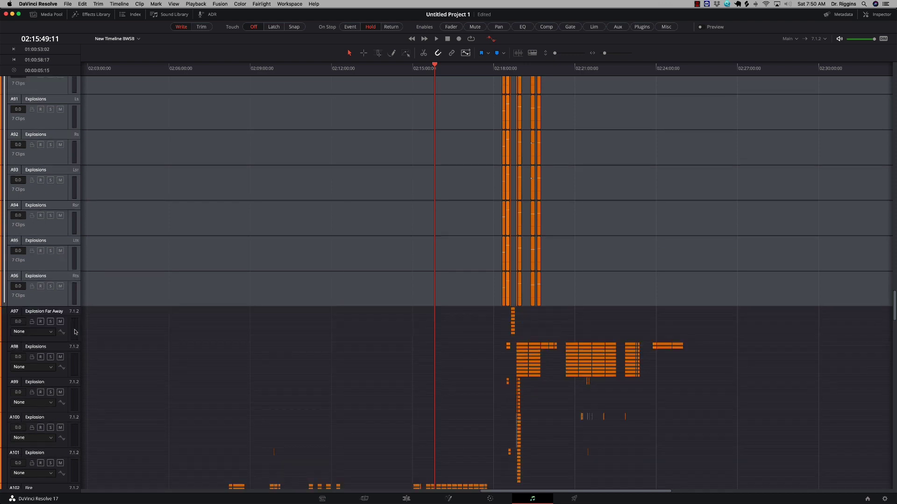
pyautogui.scroll(5, 75, 332)
pyautogui.scroll(-1, 74, 332)
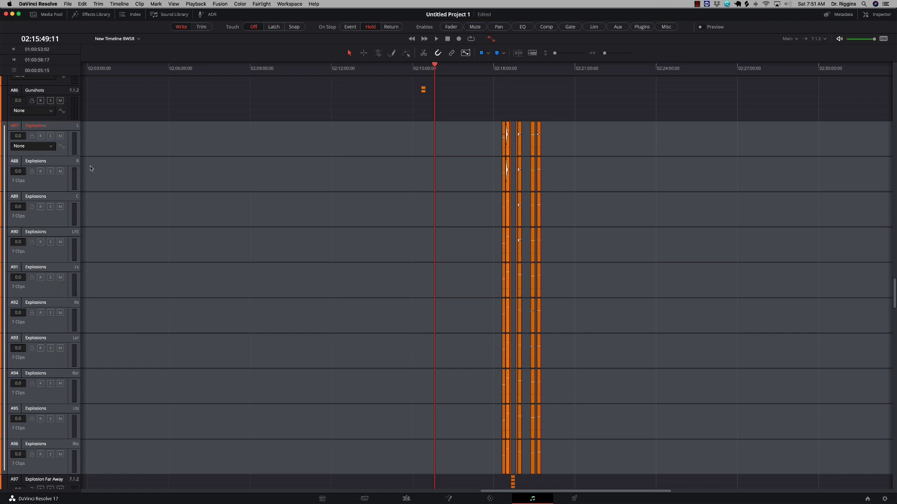
pyautogui.click(263, 4)
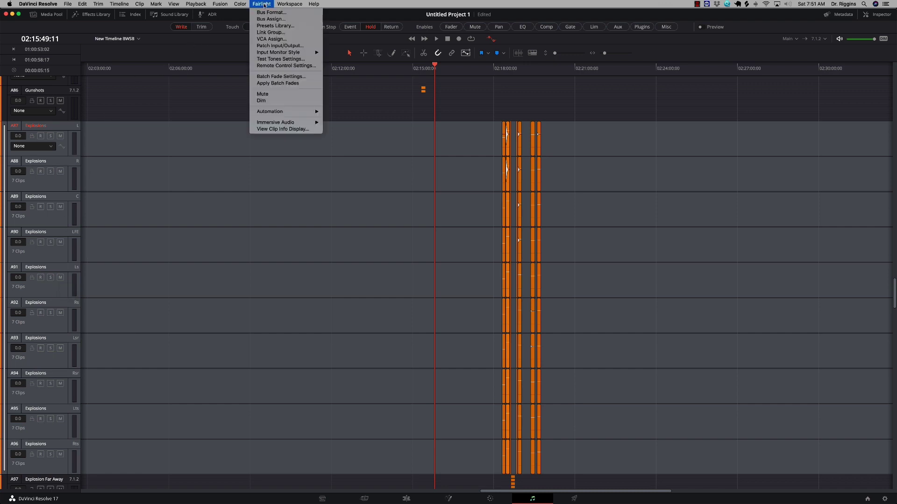
pyautogui.click(271, 33)
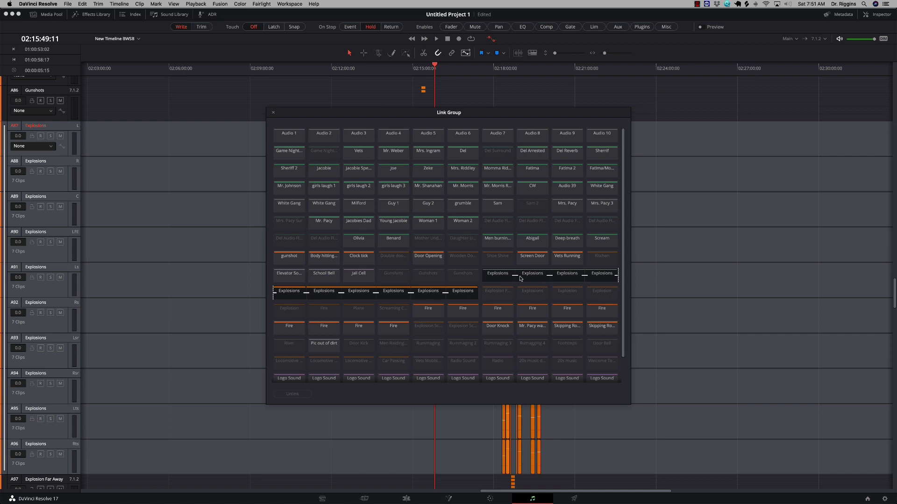
pyautogui.click(495, 277)
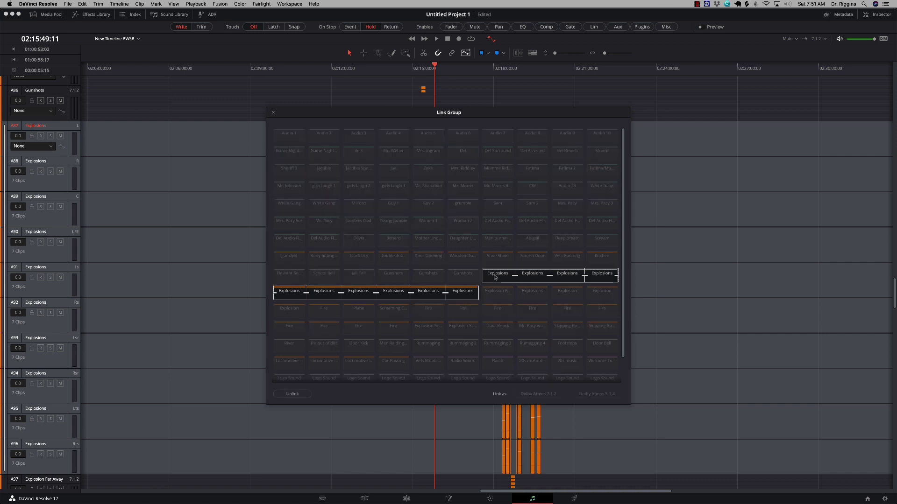
pyautogui.click(292, 394)
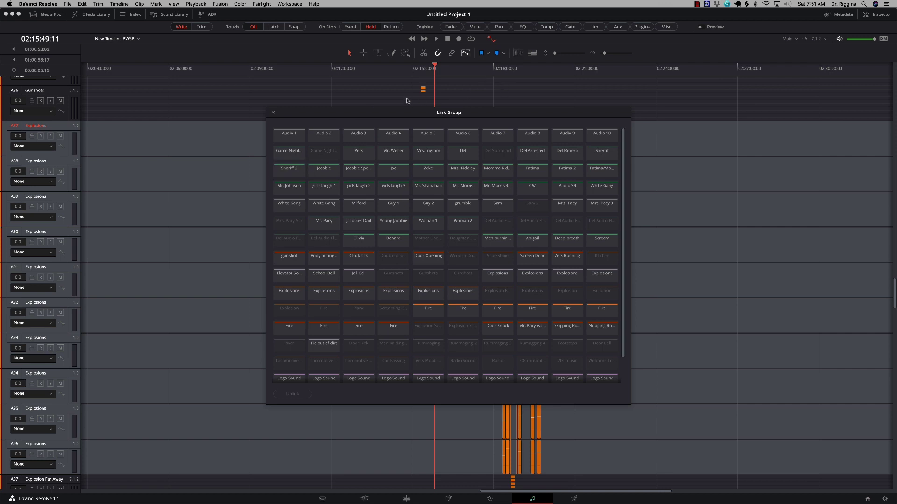
pyautogui.click(273, 113)
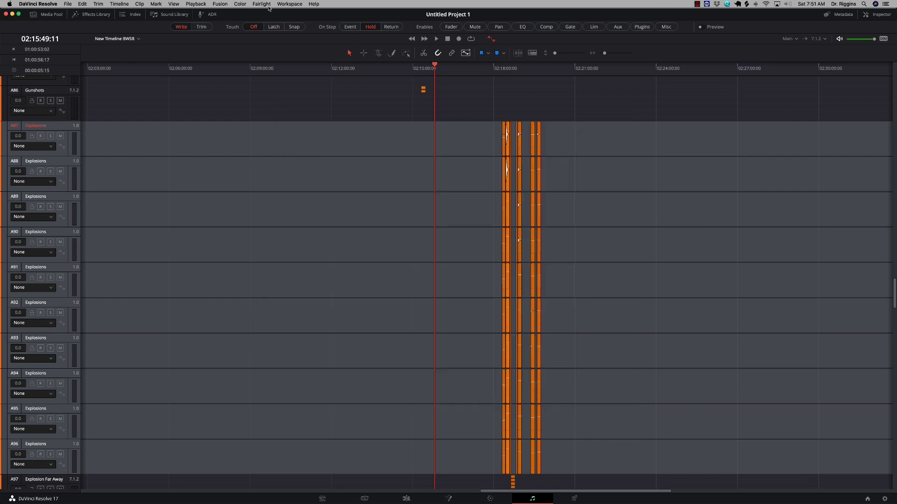
# Turn off dual-screen mode and widen the mixer across most of the timeline area
pyautogui.click(289, 4)
pyautogui.moveTo(338, 58)
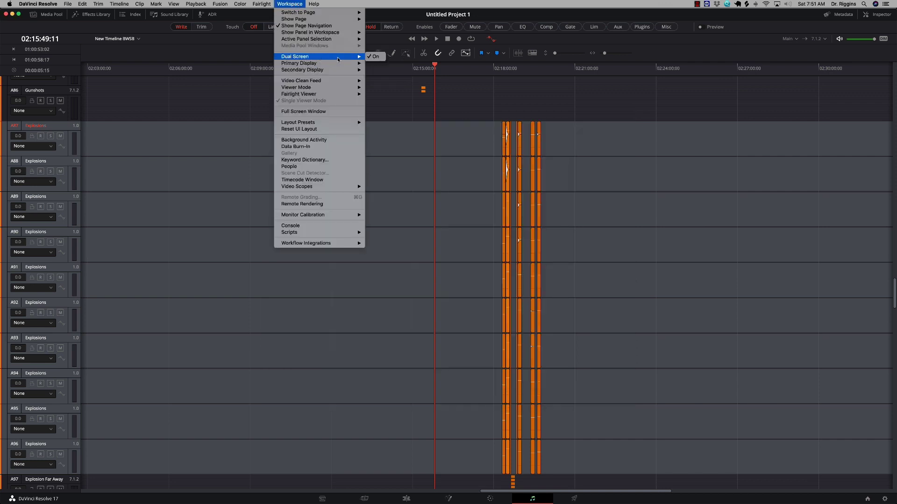
pyautogui.click(374, 57)
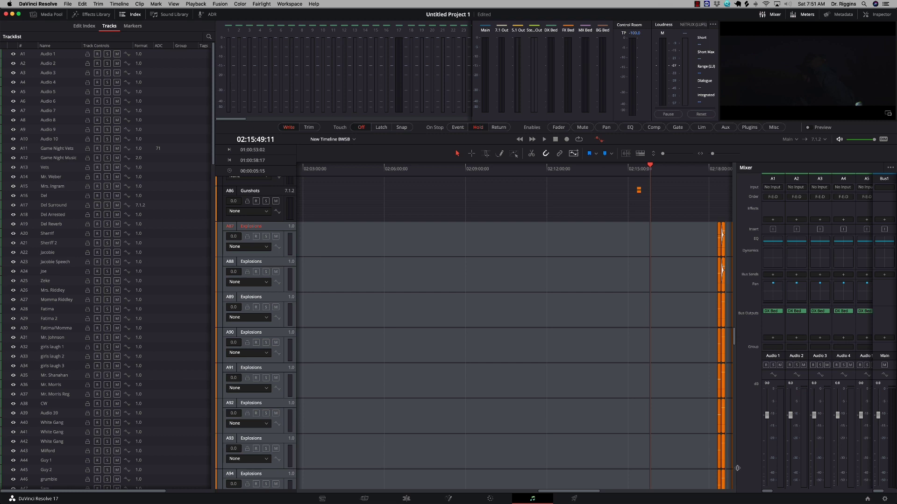
pyautogui.moveTo(735, 468); pyautogui.dragTo(325, 438)
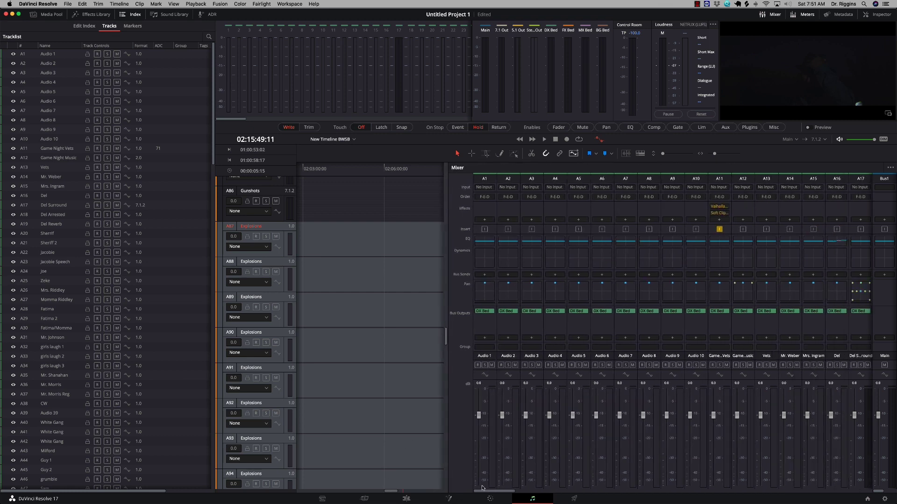
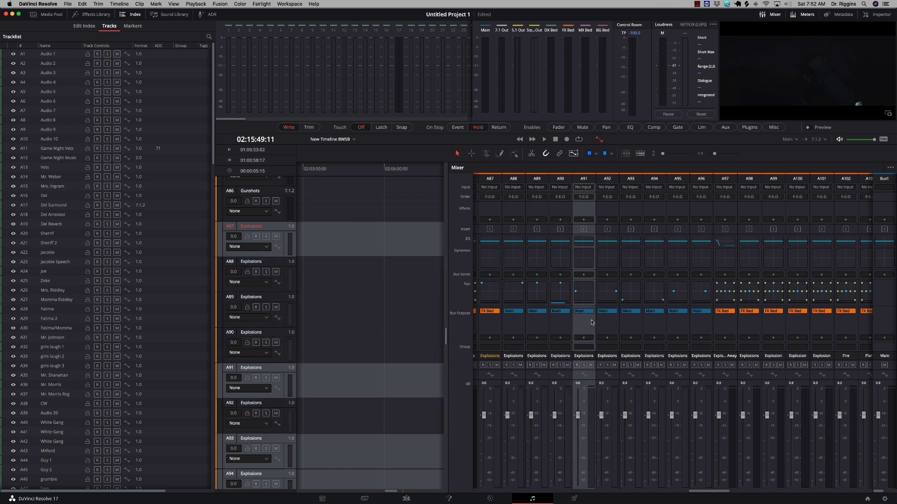
# Remove the Main bus output assignment from the Explosions tracks A88 to A96 in Bus Assign
pyautogui.click(616, 322)
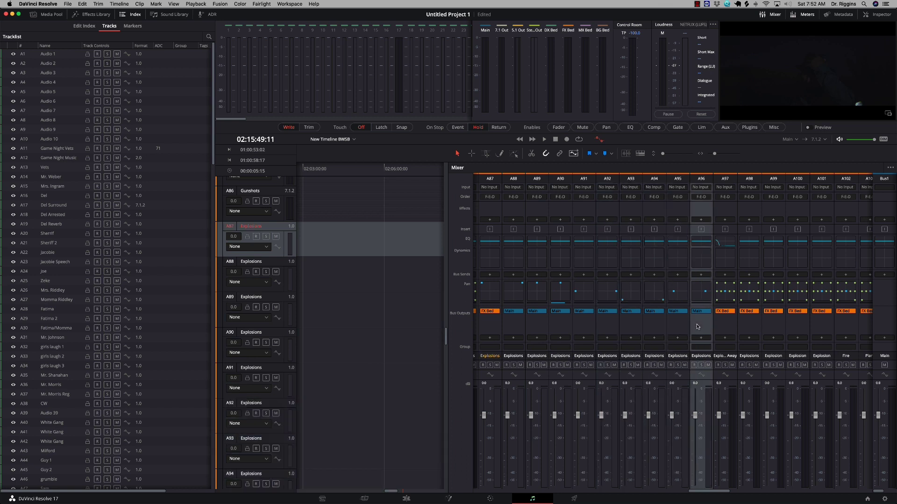
pyautogui.click(518, 311)
pyautogui.click(261, 4)
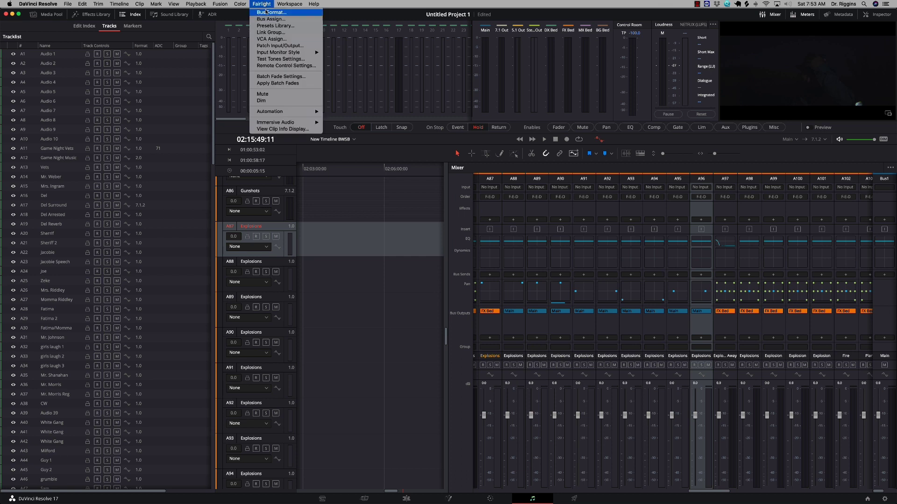
pyautogui.click(269, 19)
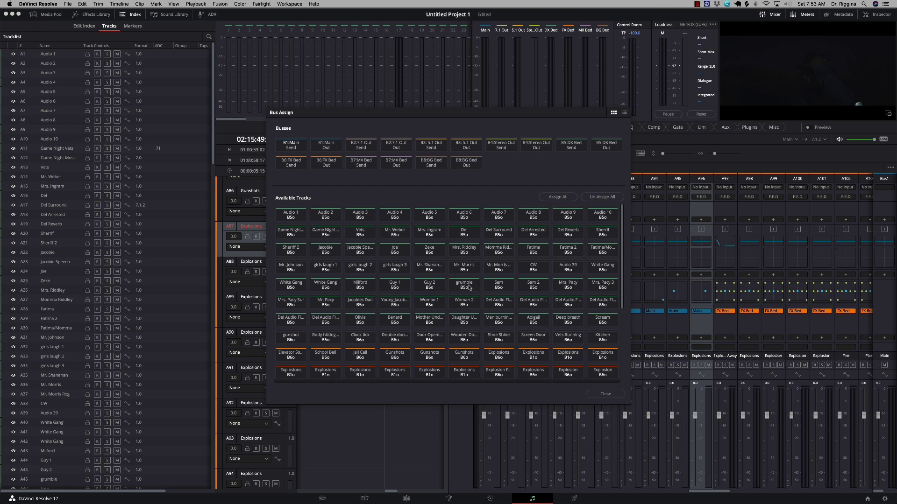
pyautogui.scroll(-5, 469, 288)
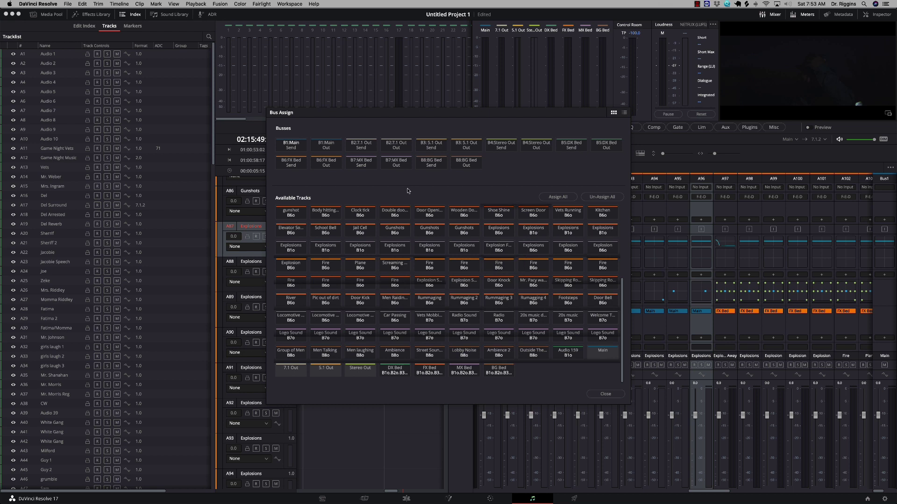
pyautogui.click(326, 146)
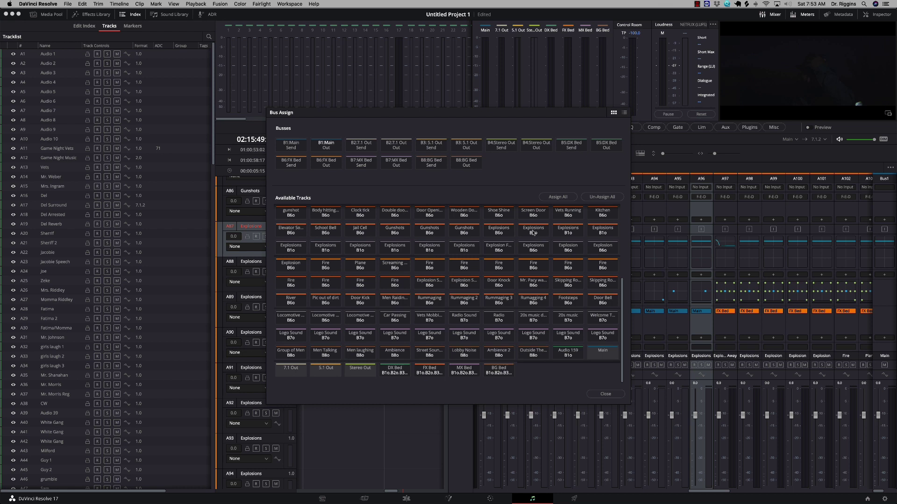
pyautogui.moveTo(533, 232); pyautogui.dragTo(612, 236)
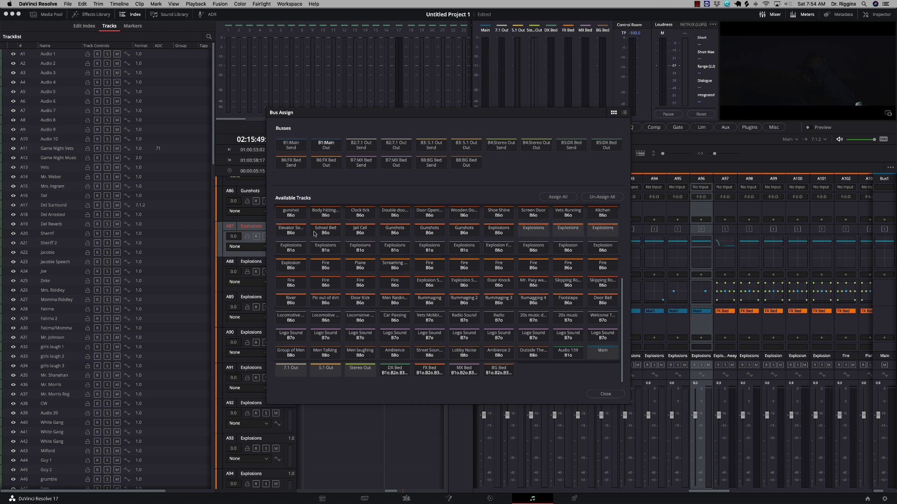
pyautogui.moveTo(286, 249); pyautogui.dragTo(471, 250)
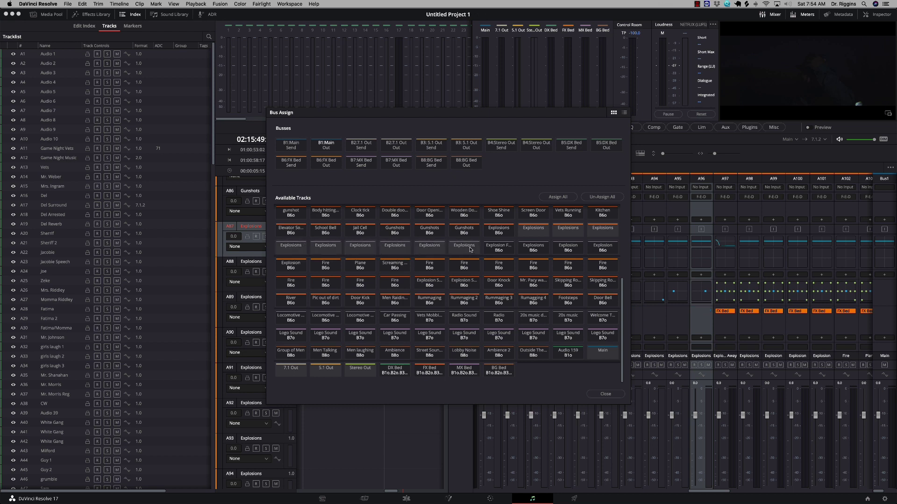
# Assign the Explosions tracks A88 to A96 to the FX Bed output bus and close Bus Assign
pyautogui.click(327, 164)
pyautogui.moveTo(529, 233); pyautogui.dragTo(596, 234)
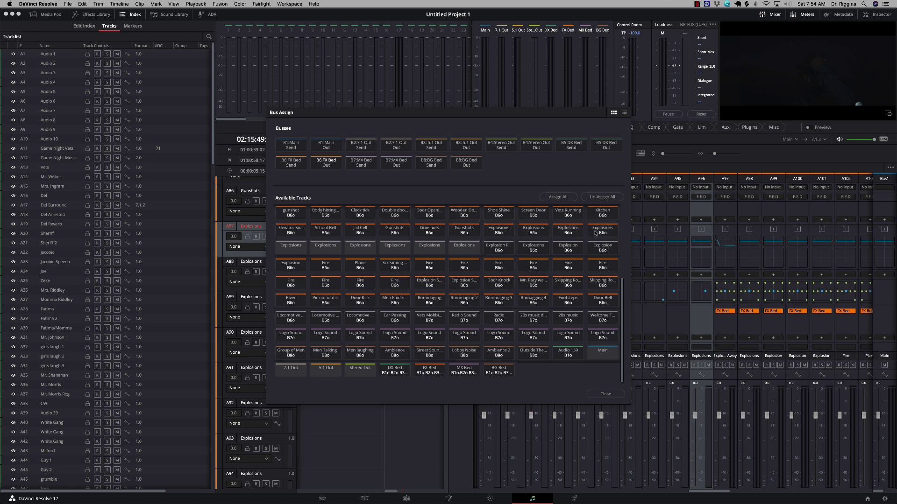
pyautogui.moveTo(291, 249); pyautogui.dragTo(458, 250)
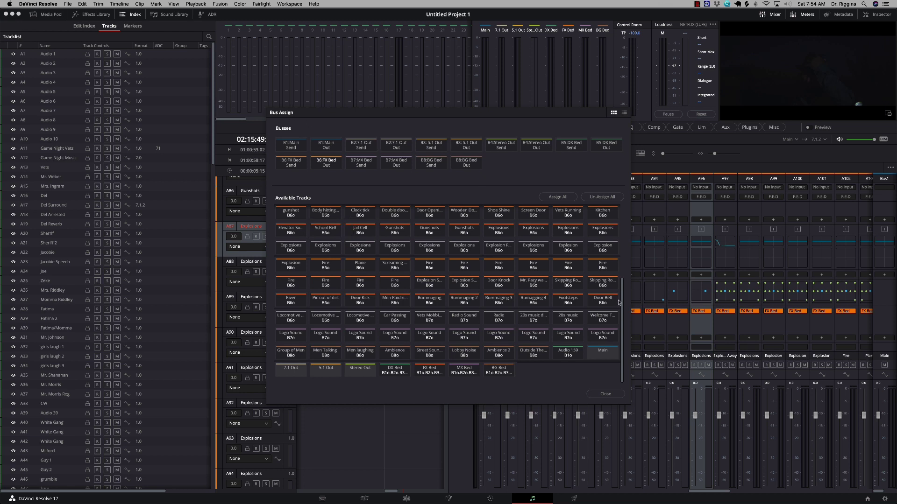
pyautogui.click(605, 395)
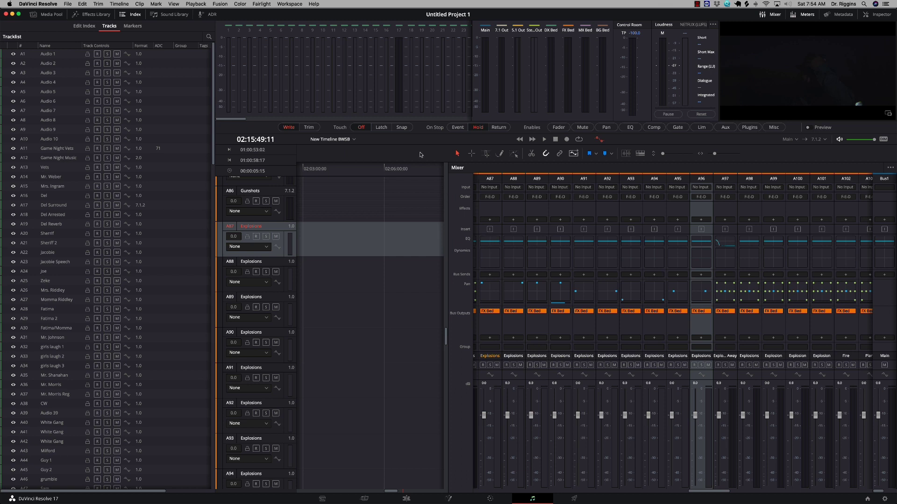
# Review the project's busses in Bus Format, including the format and colour choices available for the 7.1 Out bus
pyautogui.click(264, 4)
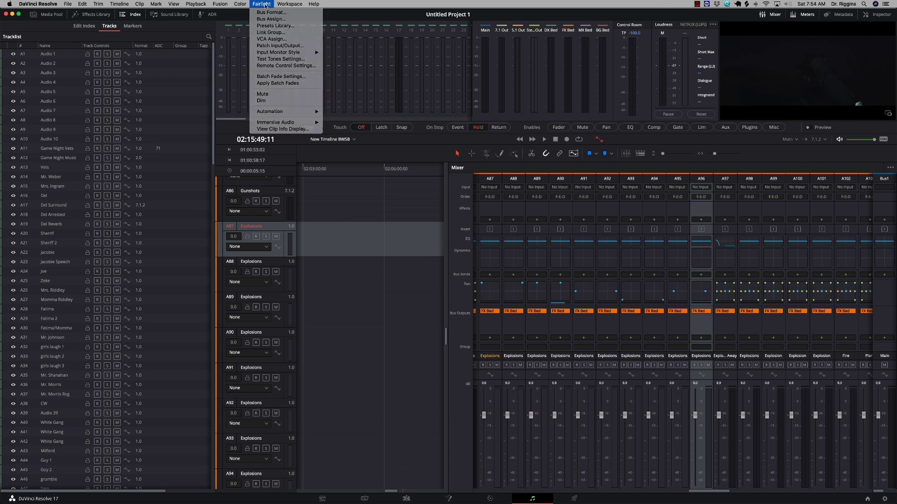
pyautogui.click(267, 13)
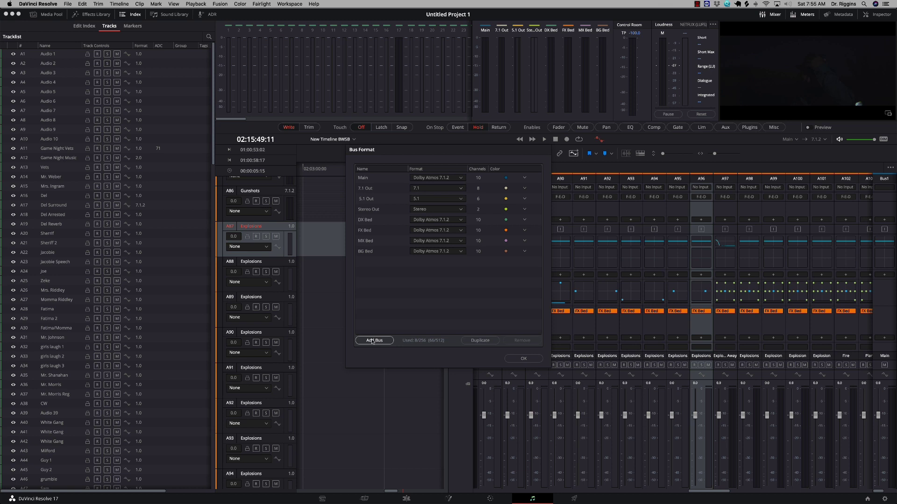
pyautogui.click(456, 189)
pyautogui.scroll(-5, 452, 243)
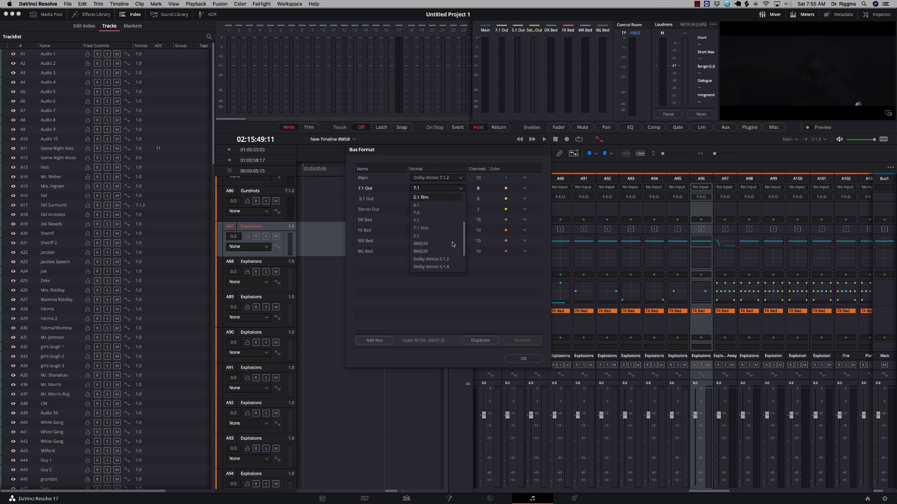
pyautogui.scroll(8, 452, 244)
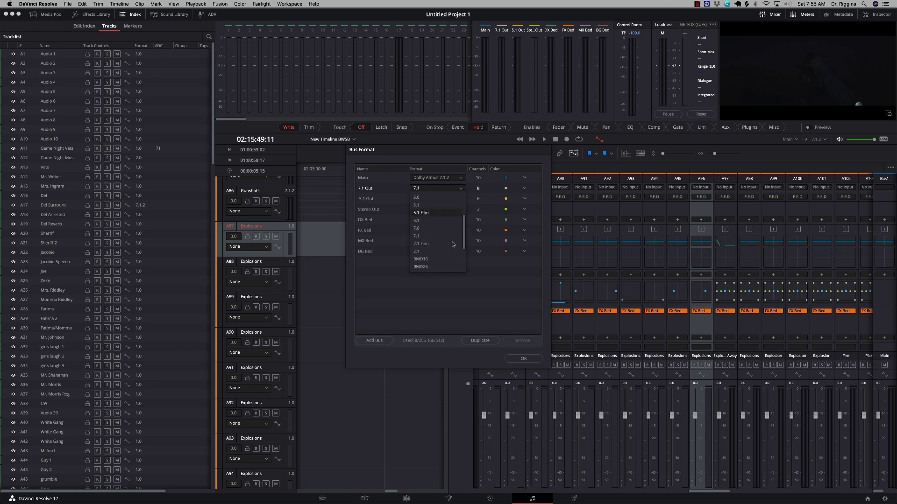
pyautogui.click(457, 190)
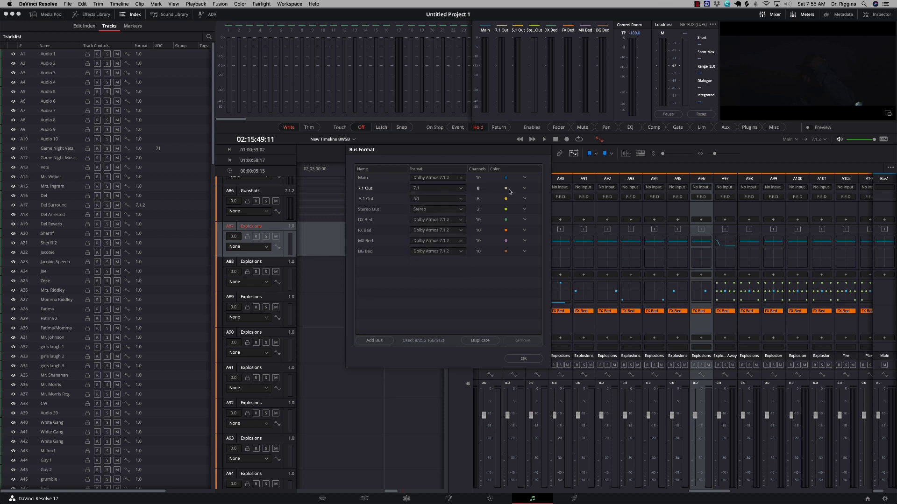
pyautogui.click(525, 189)
pyautogui.click(525, 189)
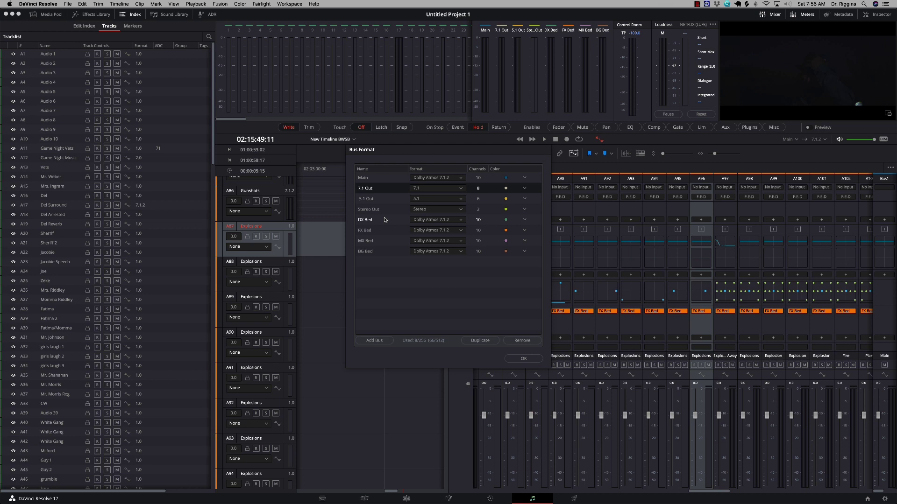
pyautogui.click(523, 359)
# Review the bus assignments of all tracks in Bus Assign, and check the outputs of tracks A79 to A95 in the mixer
pyautogui.click(261, 4)
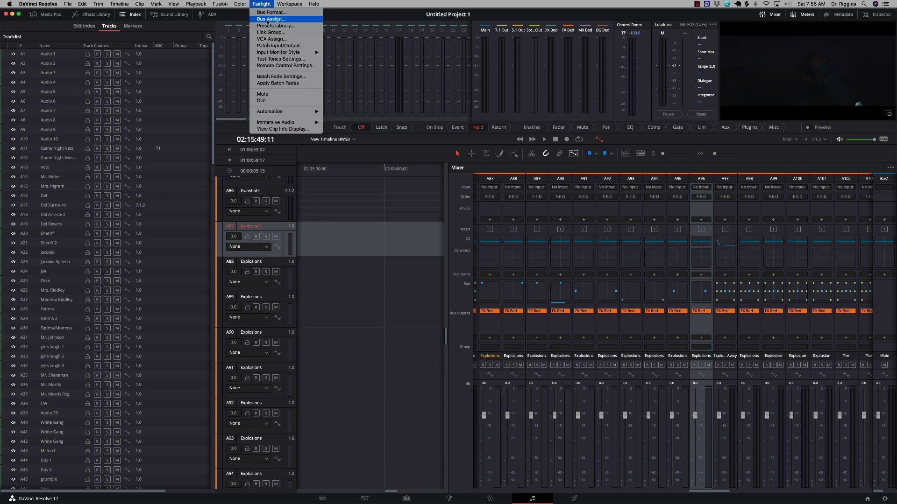
pyautogui.click(268, 20)
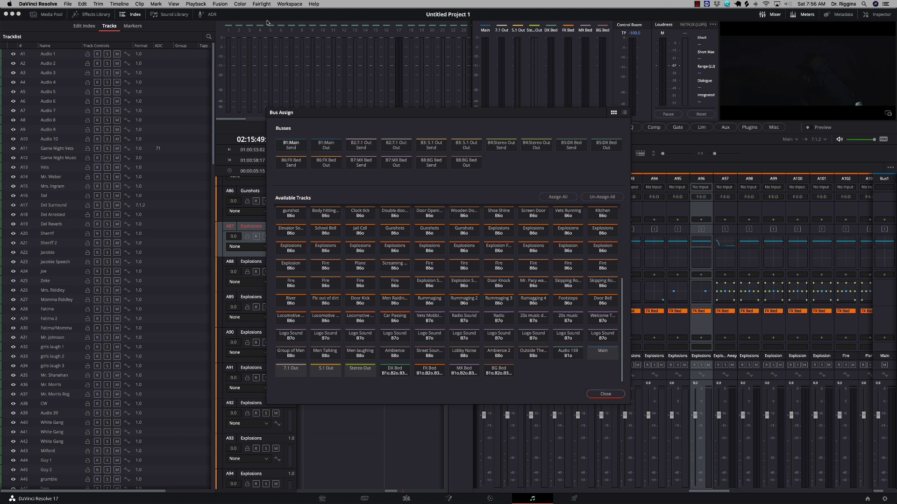
pyautogui.scroll(5, 430, 219)
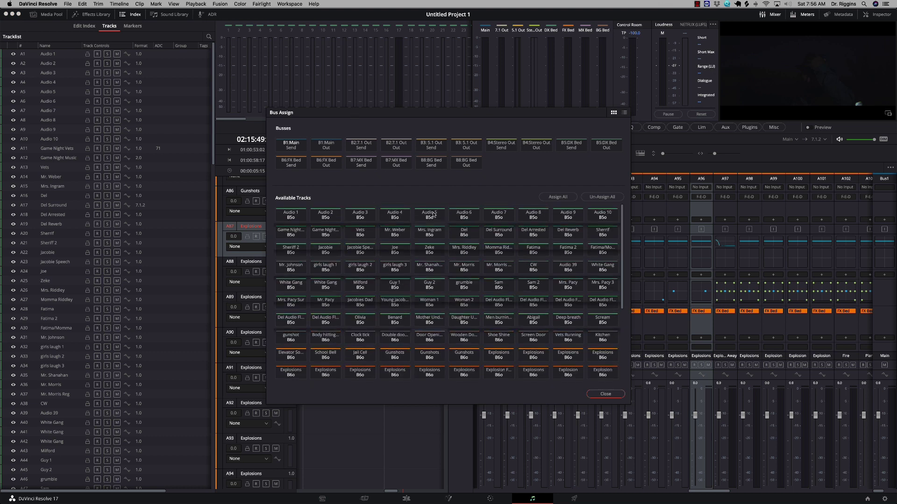
pyautogui.scroll(-5, 433, 215)
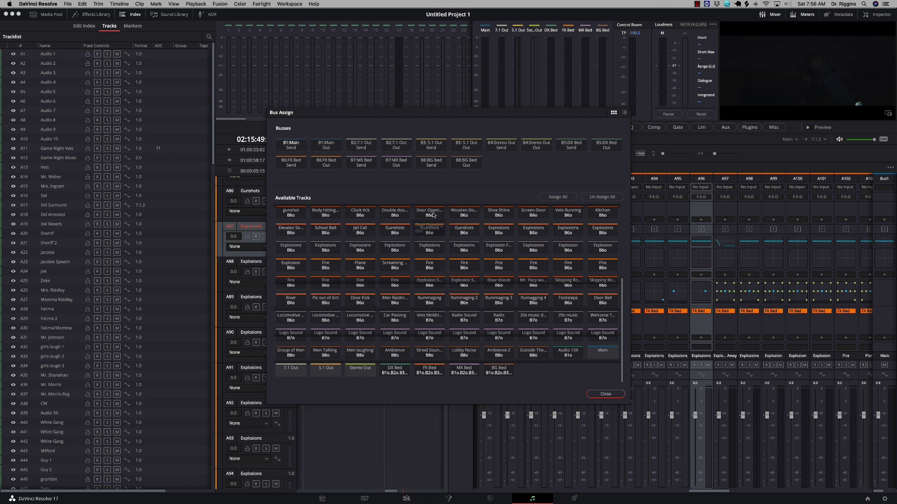
pyautogui.scroll(5, 434, 215)
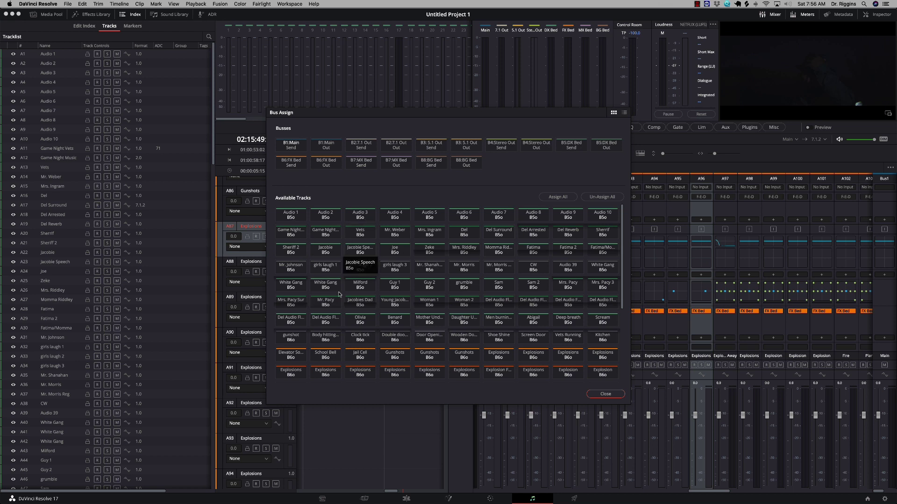
pyautogui.scroll(-5, 423, 291)
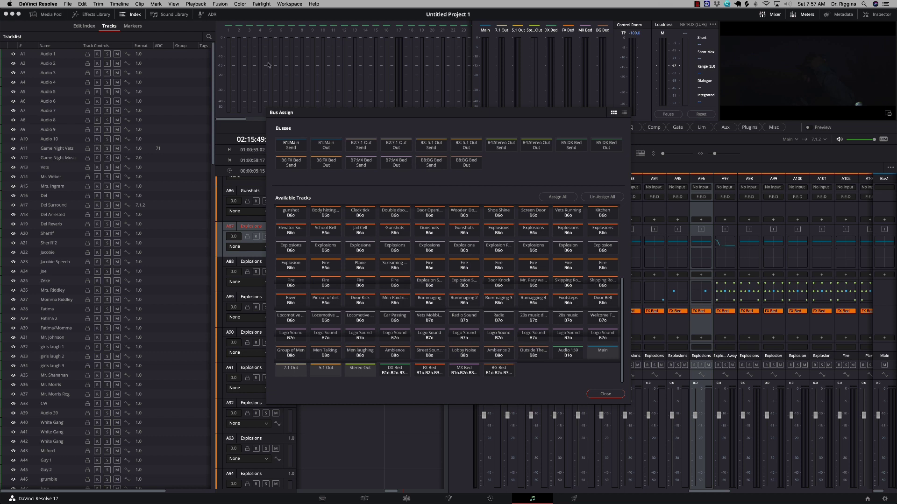
pyautogui.click(612, 394)
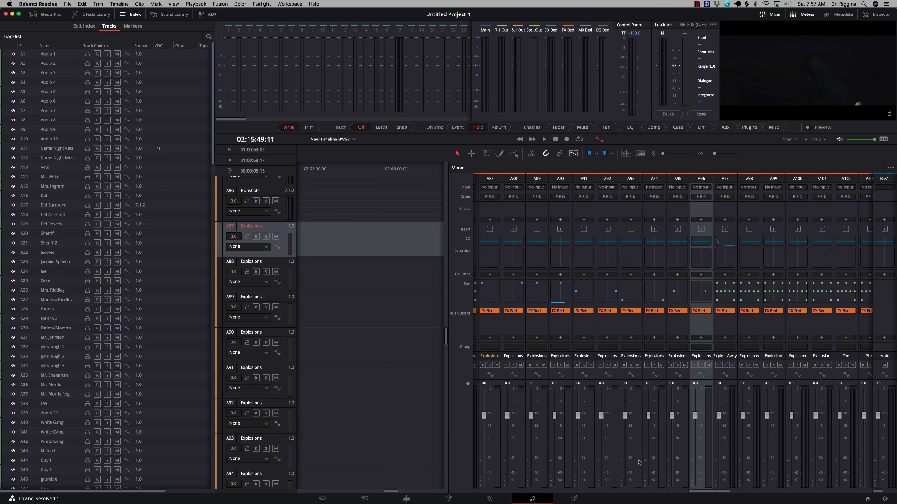
pyautogui.moveTo(709, 493); pyautogui.dragTo(689, 493)
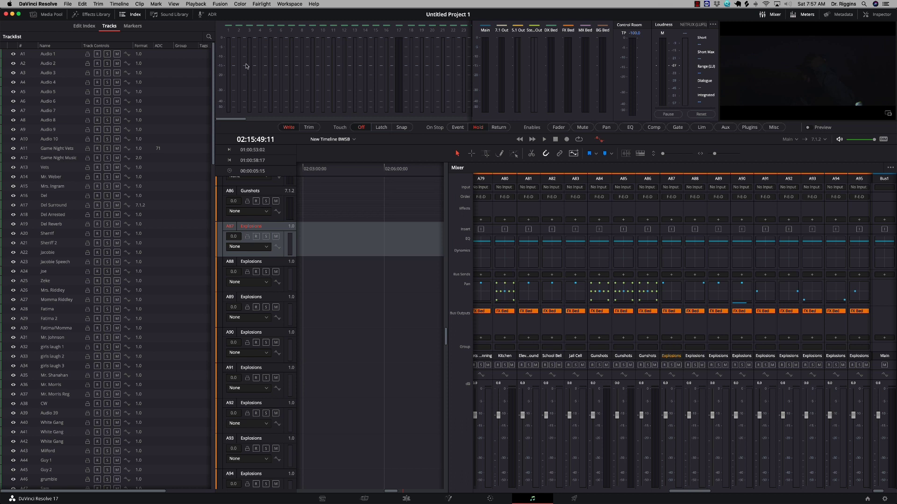
pyautogui.click(268, 4)
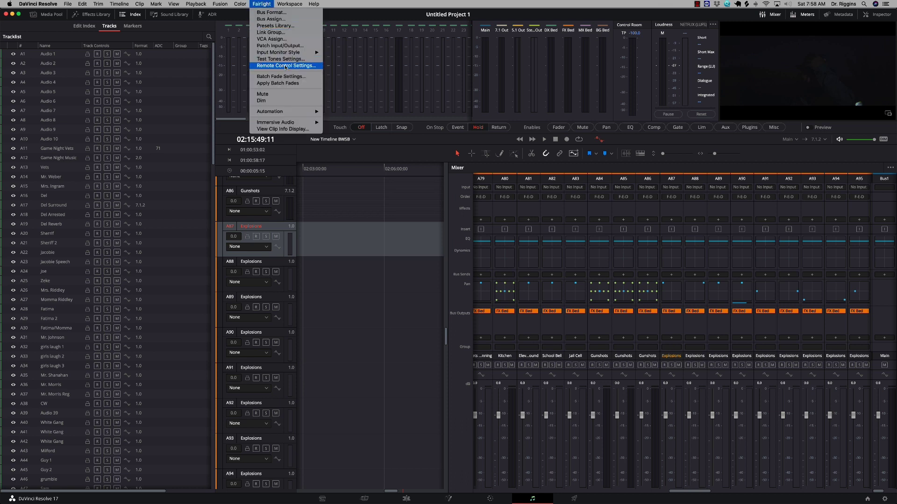
pyautogui.moveTo(309, 123)
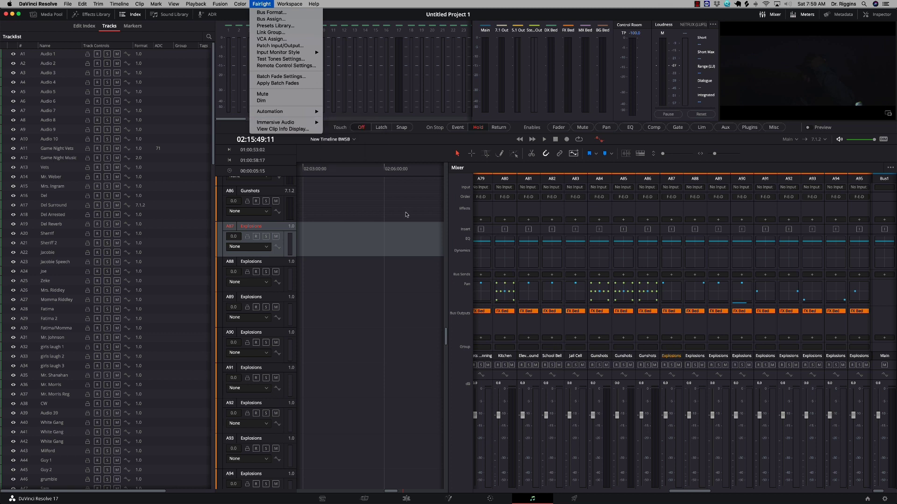
pyautogui.press('Escape')
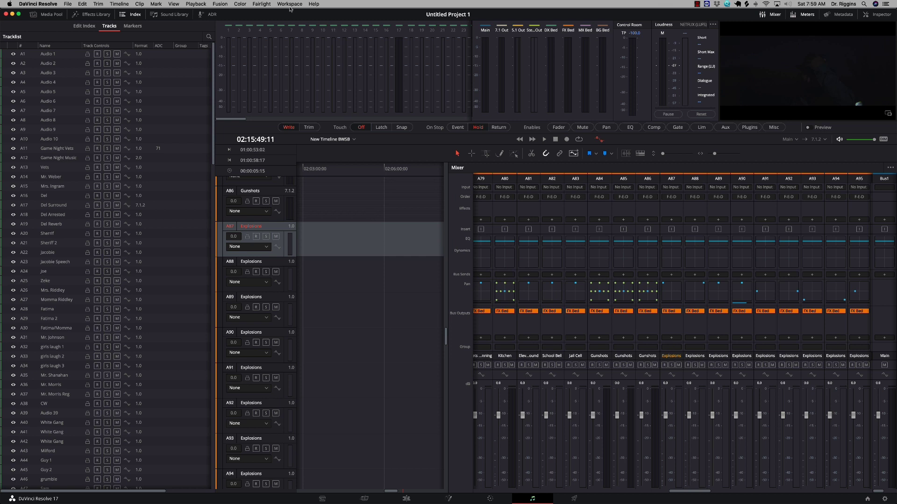
# Open the immersive audio Space View scope to show the panned positions of the tracks in the room
pyautogui.click(262, 4)
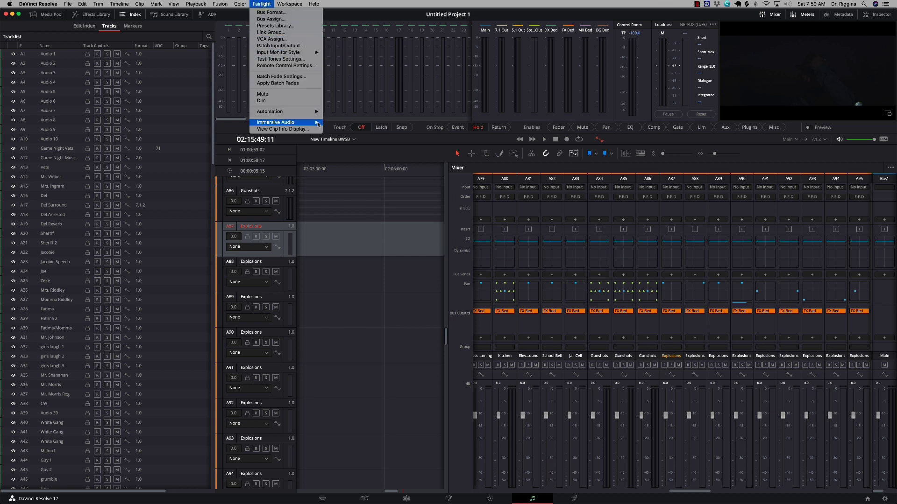
pyautogui.moveTo(298, 123)
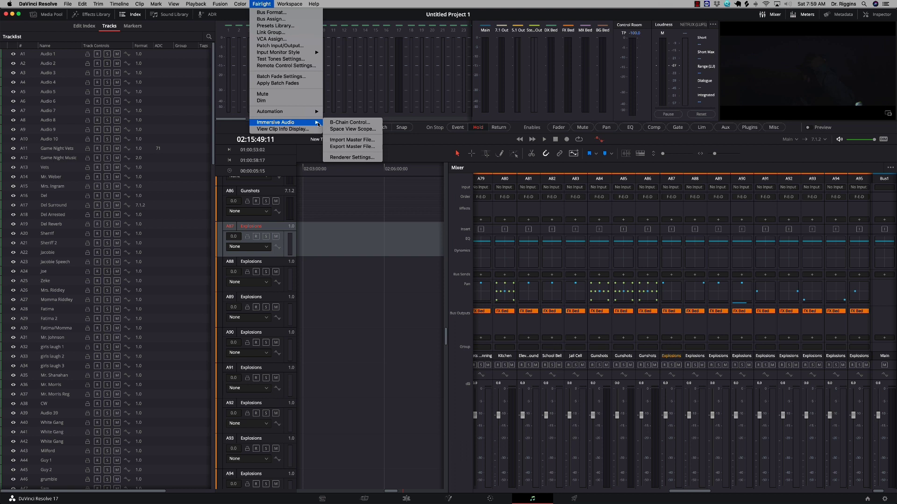
pyautogui.click(358, 129)
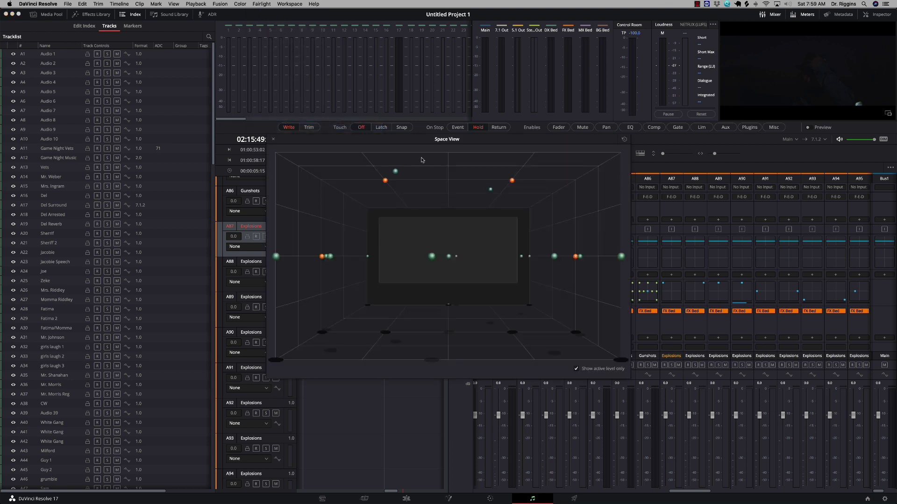